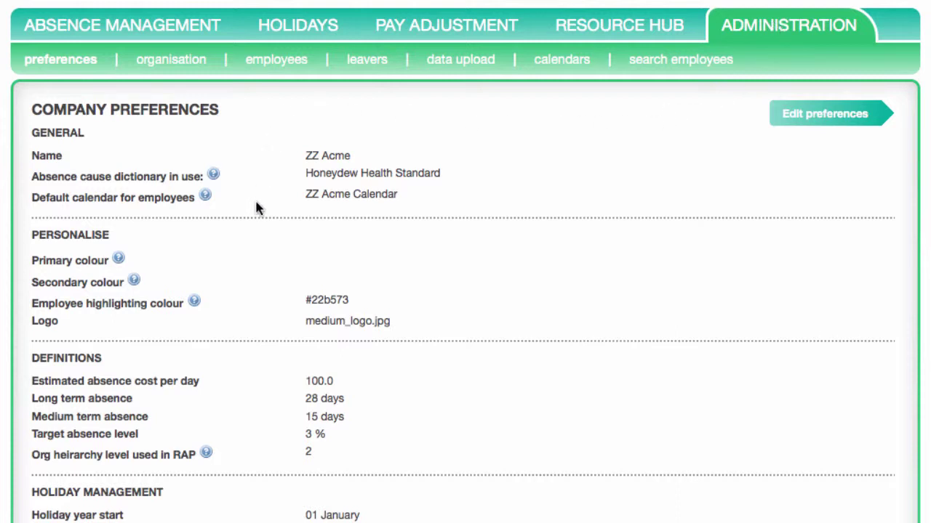
# Open the company preferences for editing and check the company name, dictionary and default calendar options.
pyautogui.click(811, 122)
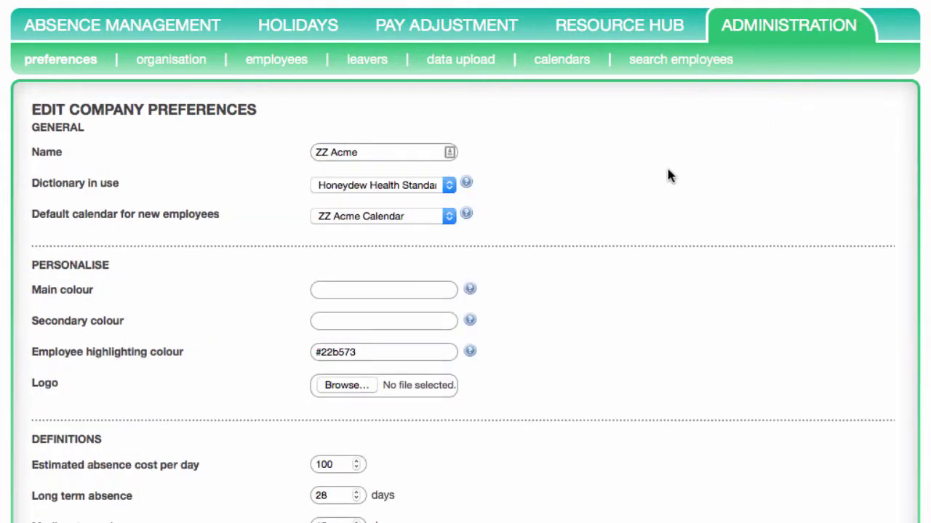
pyautogui.click(389, 156)
pyautogui.tripleClick(389, 158)
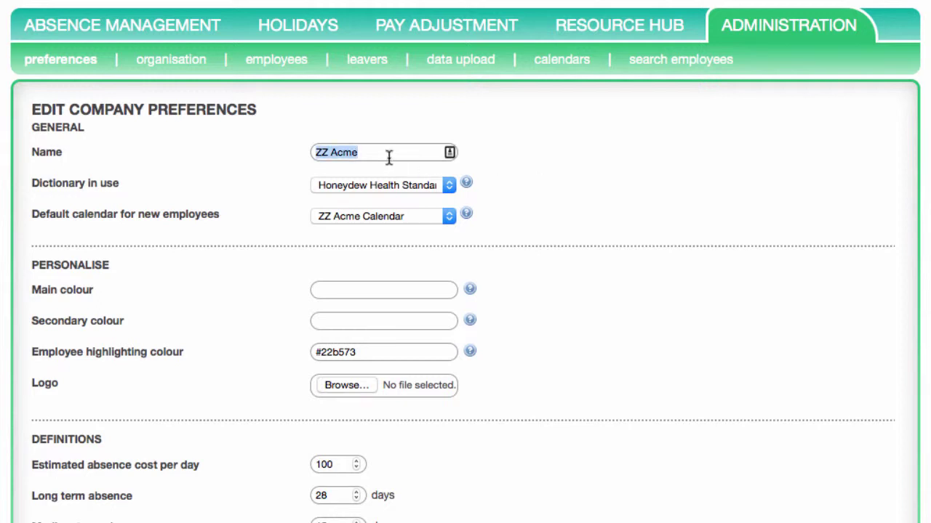
pyautogui.click(371, 188)
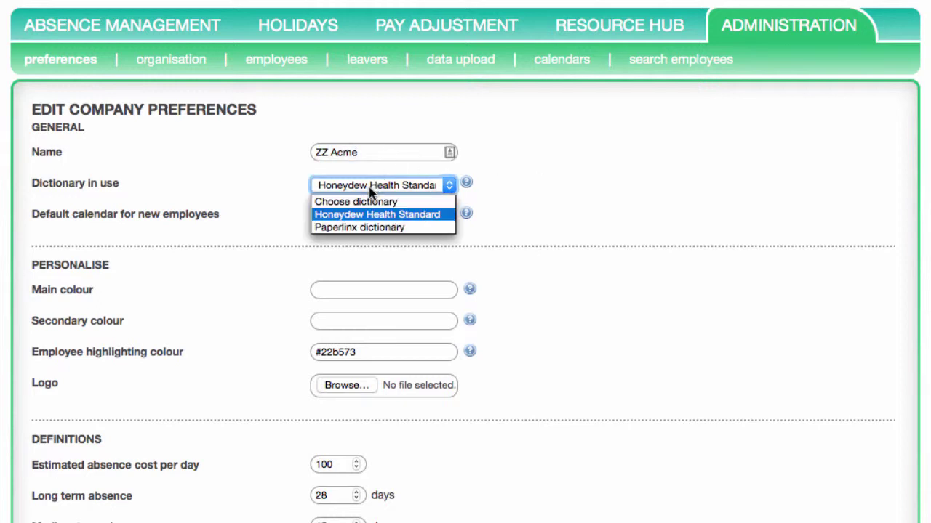
pyautogui.click(370, 191)
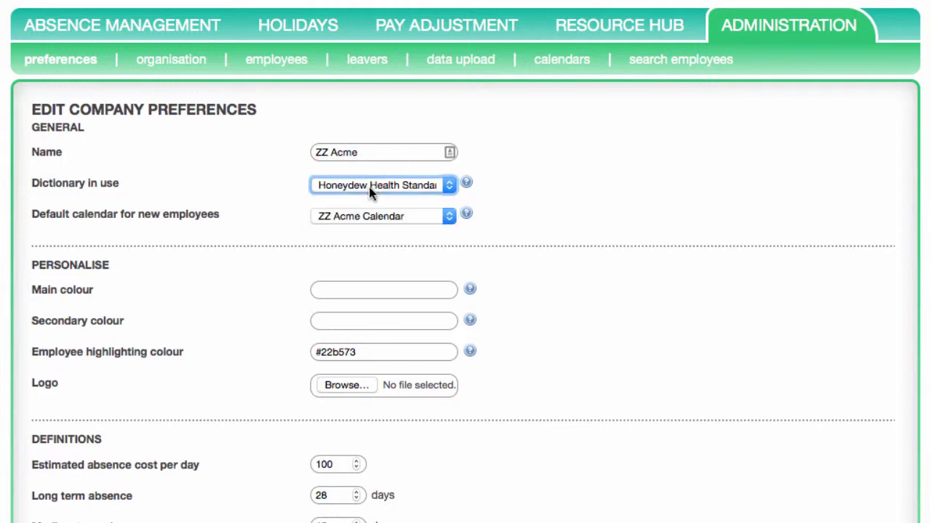
pyautogui.click(358, 227)
pyautogui.click(358, 227)
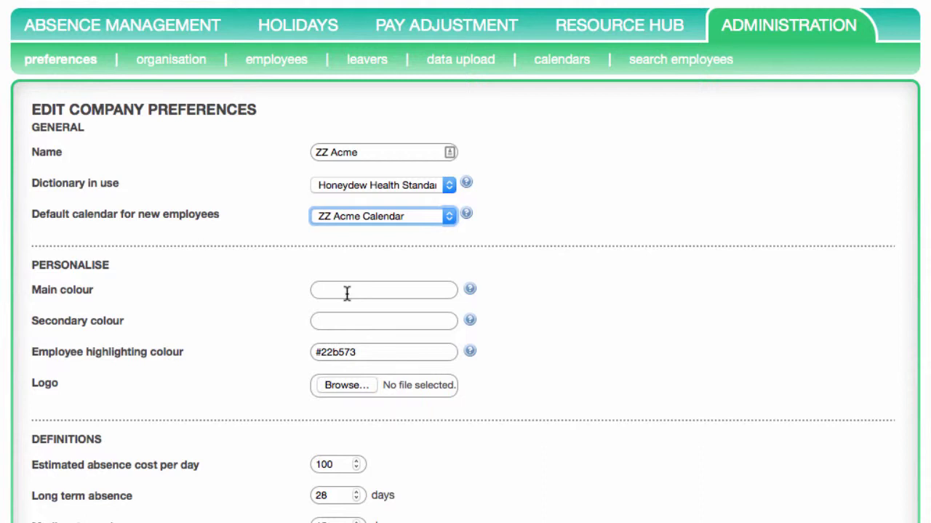
# Examine the employee highlighting colour and the absence definitions, including long term absence and the organisation level used in RAP.
pyautogui.doubleClick(336, 351)
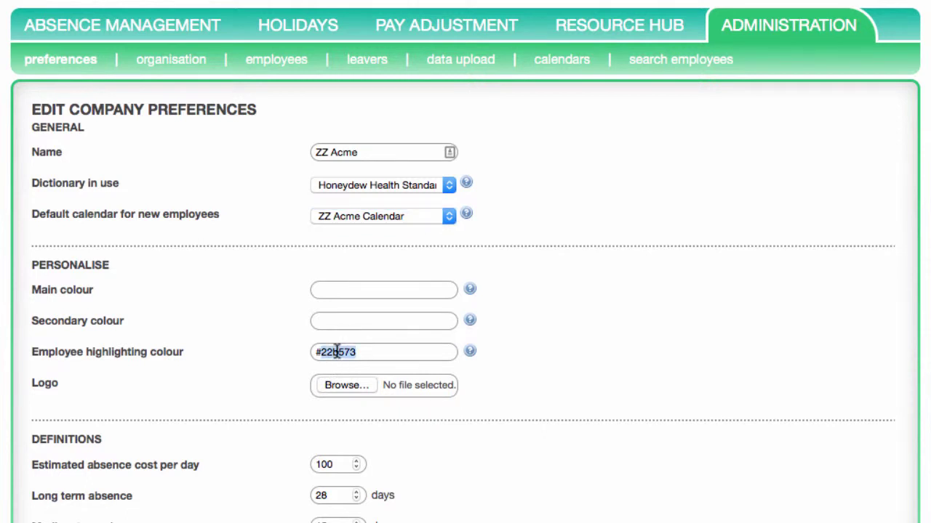
pyautogui.moveTo(337, 352); pyautogui.dragTo(318, 356)
pyautogui.click(365, 351)
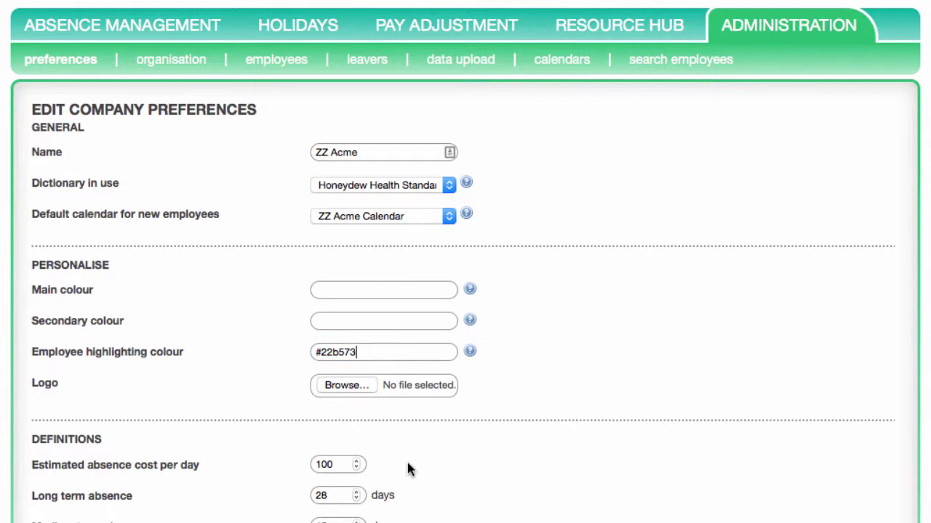
pyautogui.scroll(-5, 407, 468)
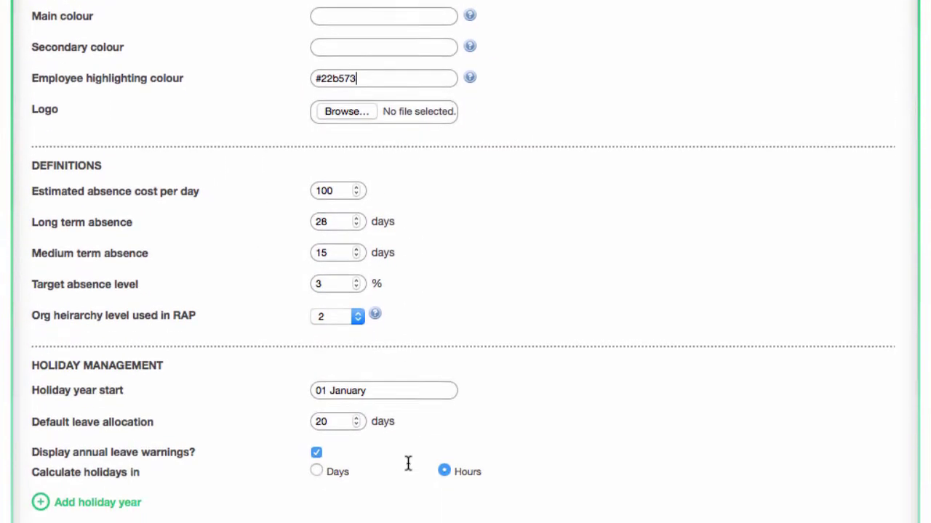
pyautogui.scroll(-1, 408, 464)
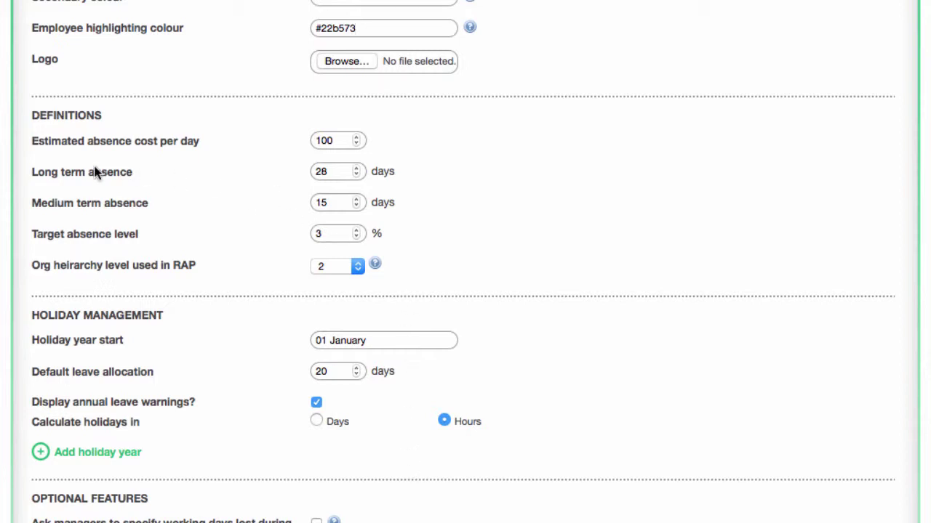
pyautogui.moveTo(27, 181); pyautogui.dragTo(119, 181)
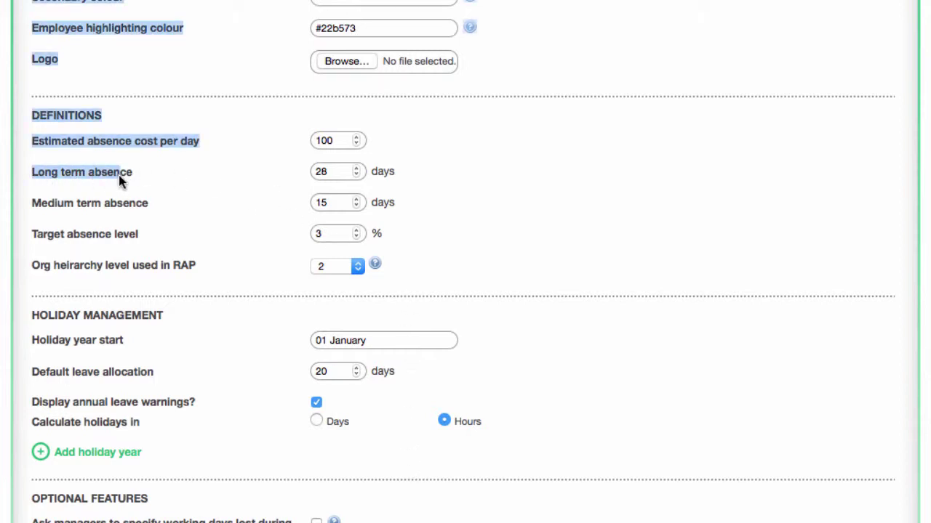
pyautogui.click(130, 181)
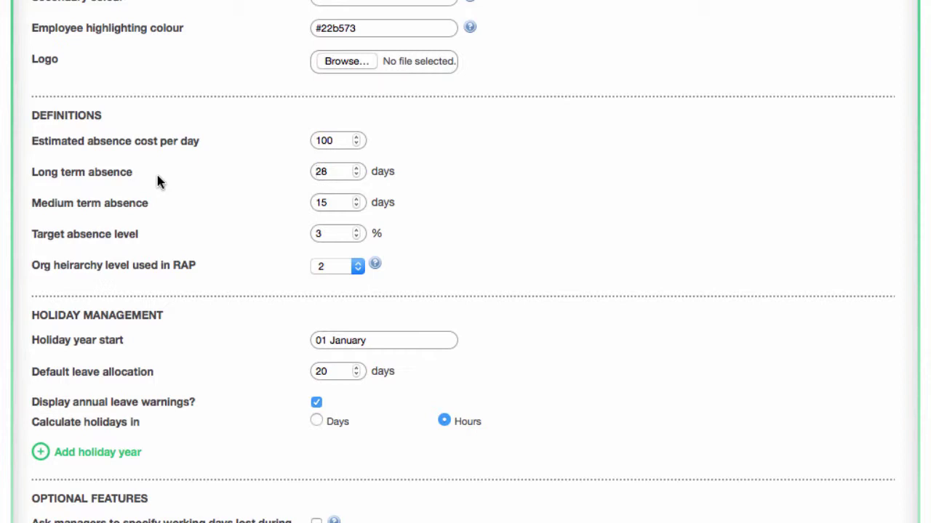
pyautogui.click(197, 266)
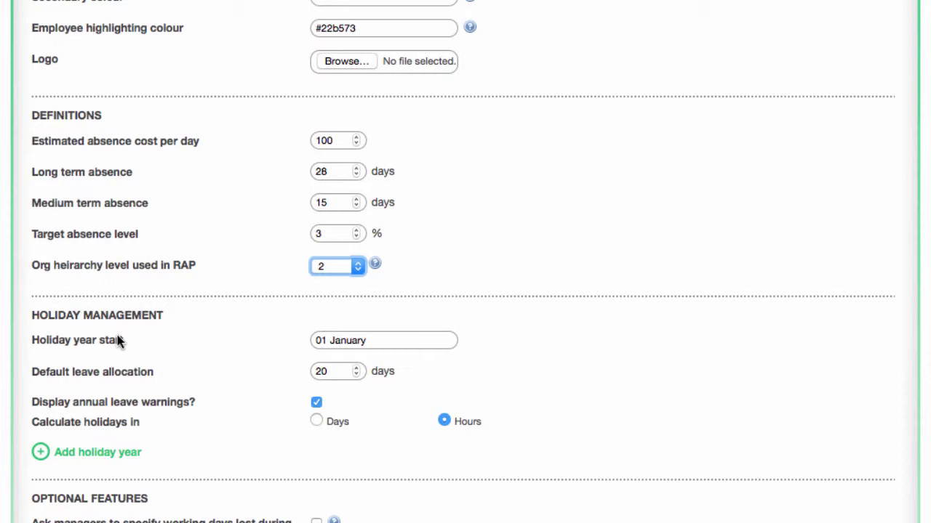
# Add a department holiday year entry and keep the company-wide holiday calculation set to Hours.
pyautogui.click(72, 455)
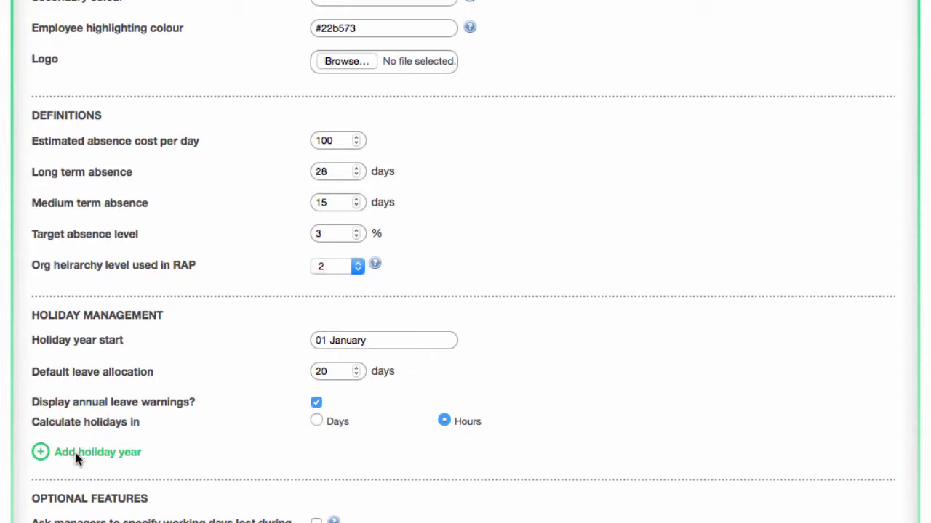
pyautogui.scroll(-5, 76, 458)
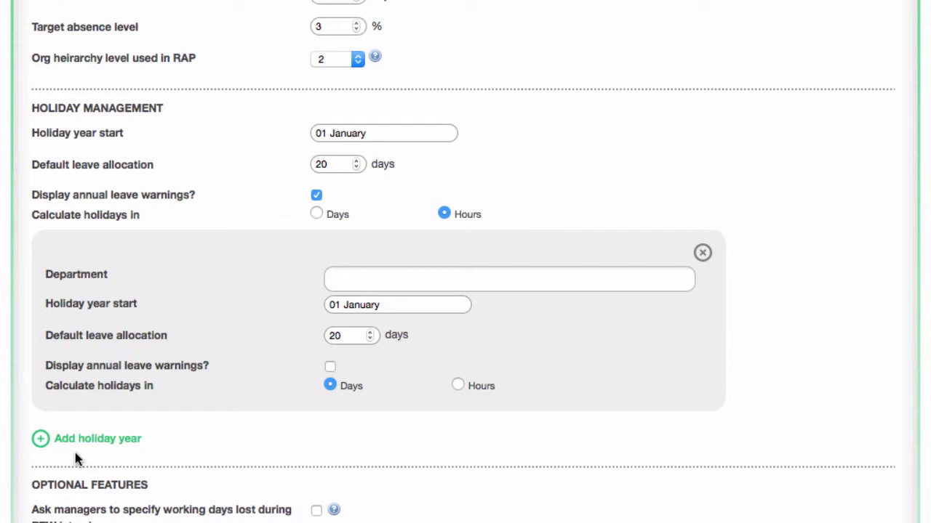
pyautogui.doubleClick(325, 165)
pyautogui.click(446, 213)
pyautogui.click(317, 213)
pyautogui.click(444, 214)
# Review the optional features, company policy and sick pay rules, and save the preferences to continue to the call script.
pyautogui.scroll(-5, 729, 70)
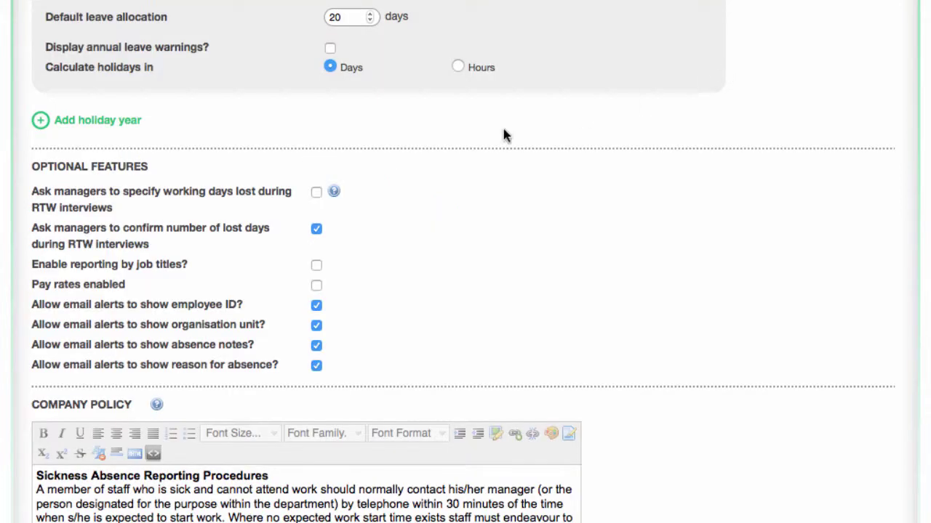
pyautogui.moveTo(32, 204); pyautogui.dragTo(124, 215)
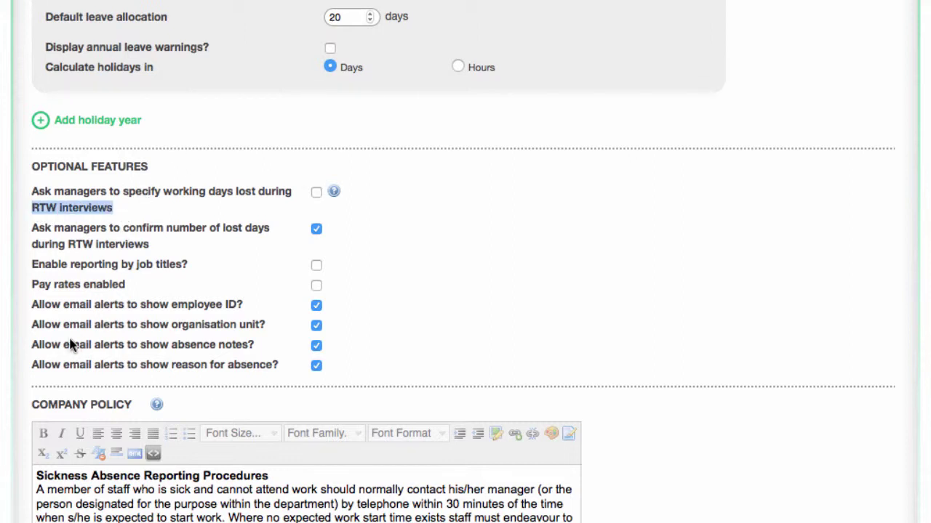
pyautogui.moveTo(33, 304); pyautogui.dragTo(207, 368)
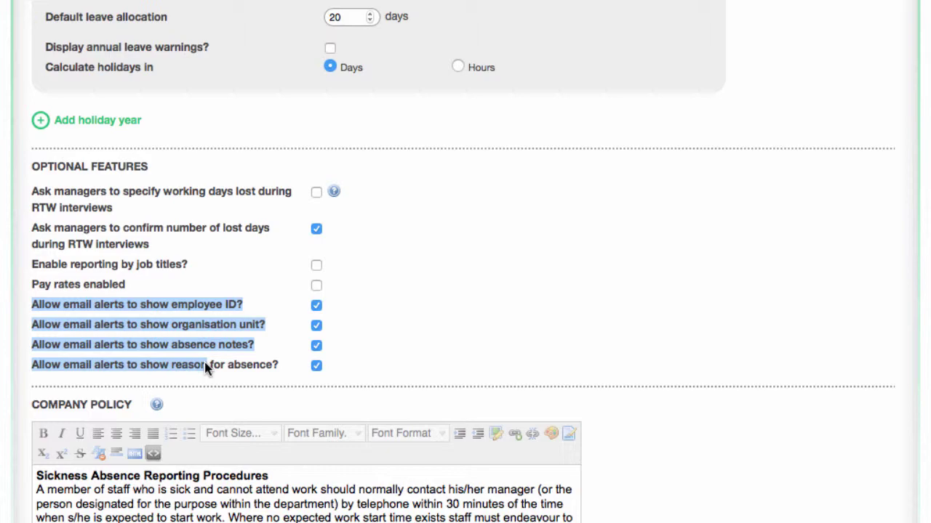
pyautogui.scroll(-5, 555, 463)
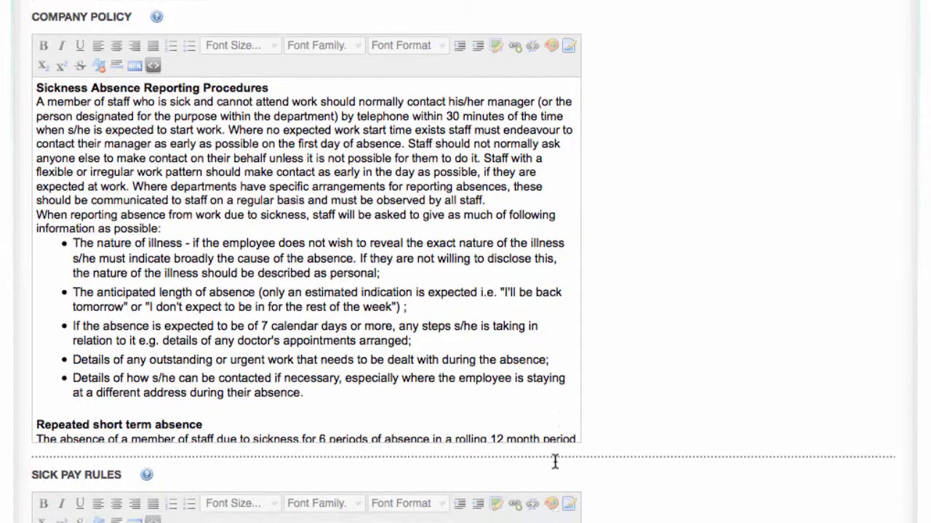
pyautogui.scroll(-1, 555, 463)
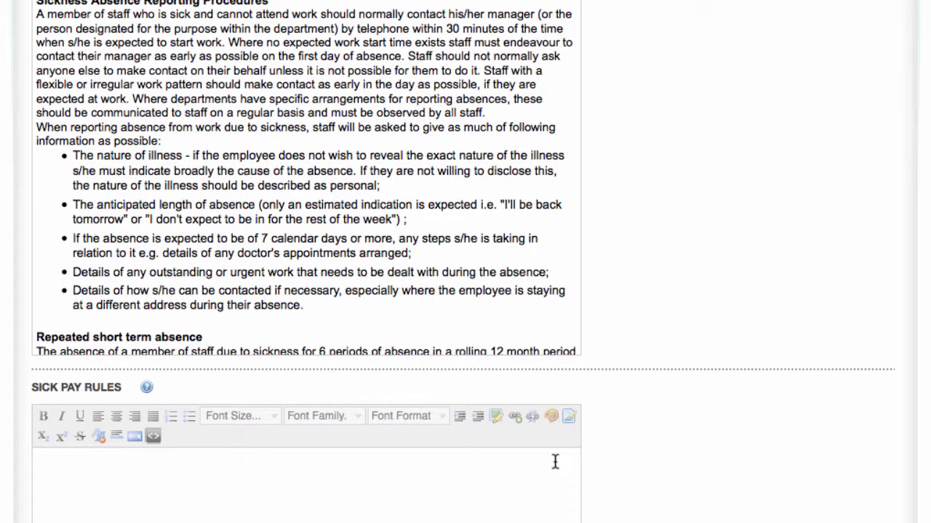
pyautogui.scroll(-4, 554, 463)
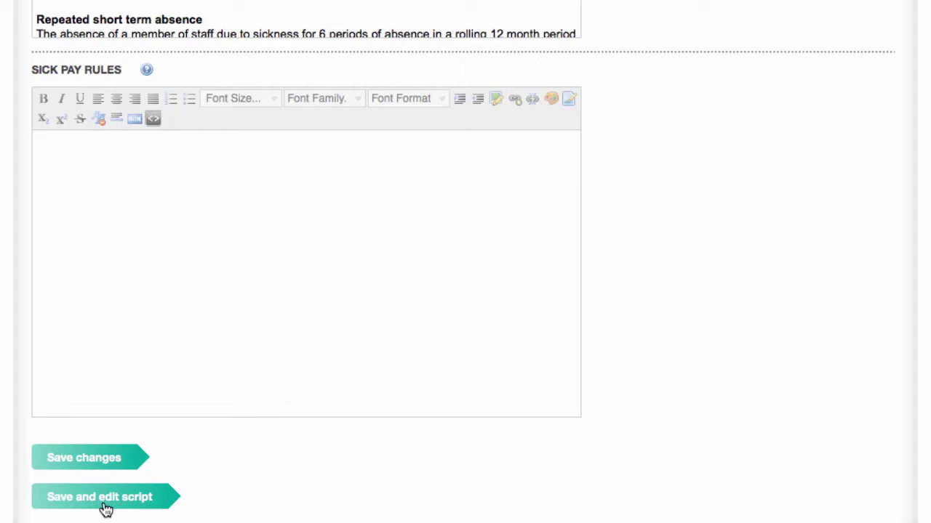
pyautogui.click(105, 497)
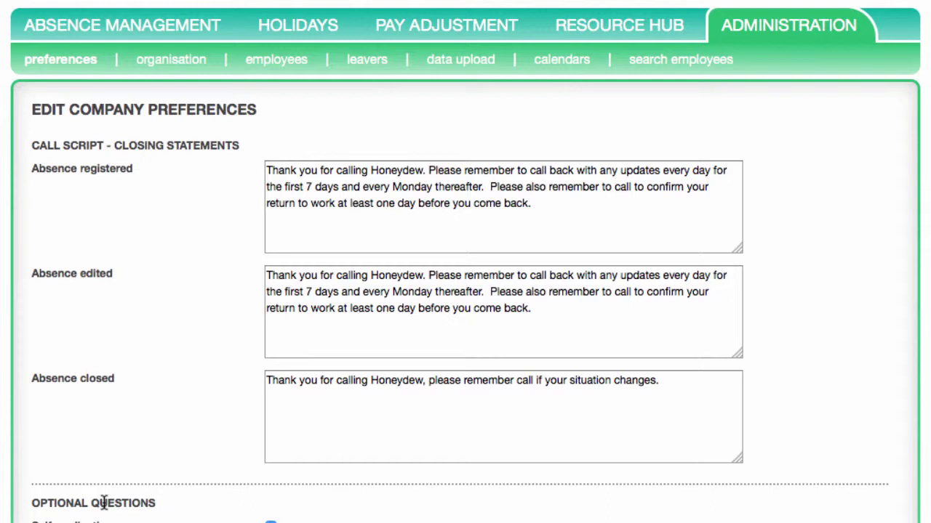
# Examine the call script's closing statements, optional questions and existing customised questions with their trigger conditions.
pyautogui.moveTo(115, 145); pyautogui.dragTo(240, 146)
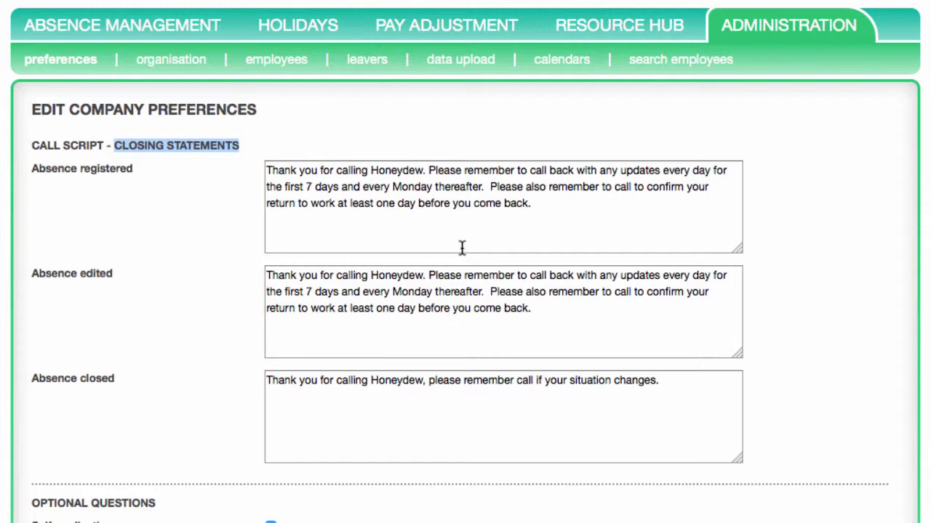
pyautogui.scroll(-6, 611, 331)
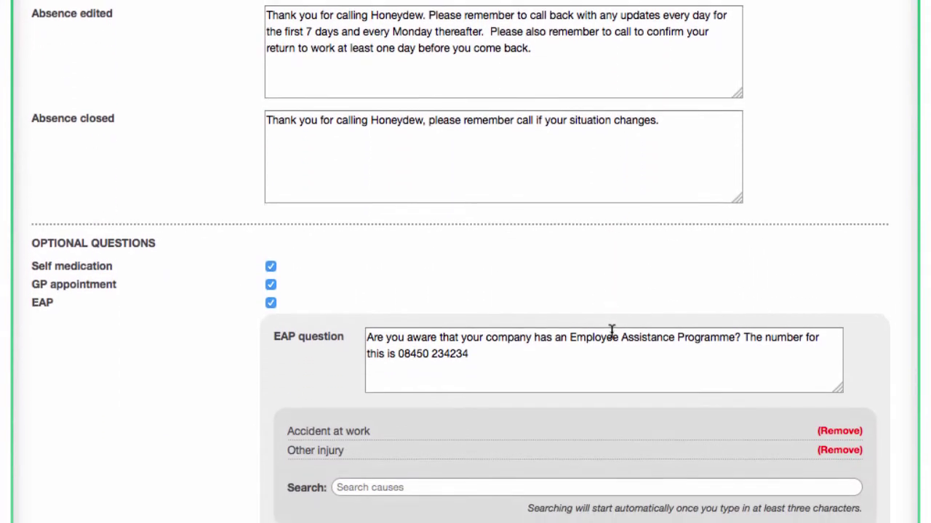
pyautogui.scroll(-1, 611, 331)
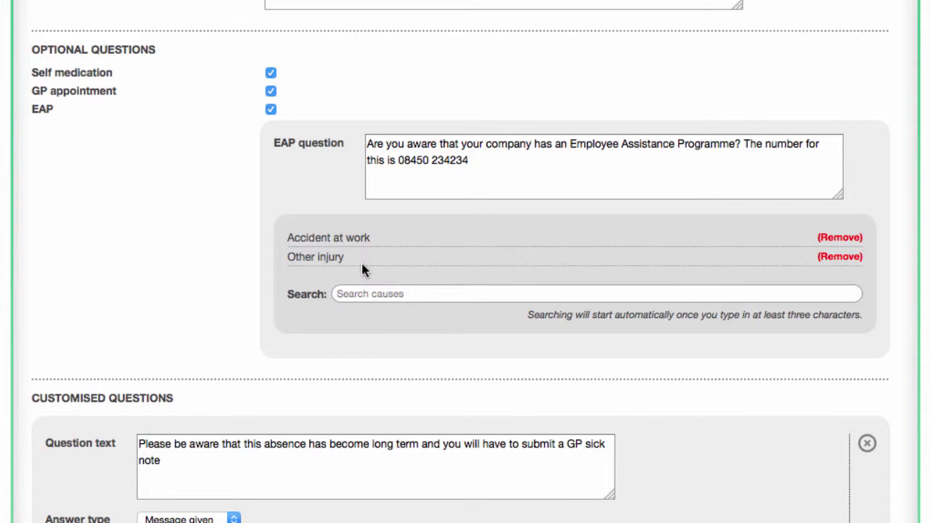
pyautogui.scroll(-3, 362, 265)
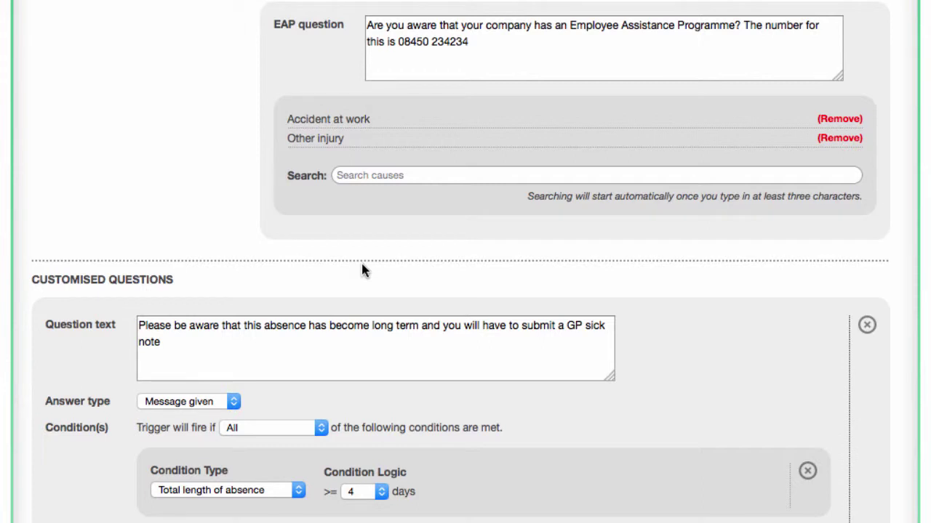
pyautogui.scroll(-6, 362, 269)
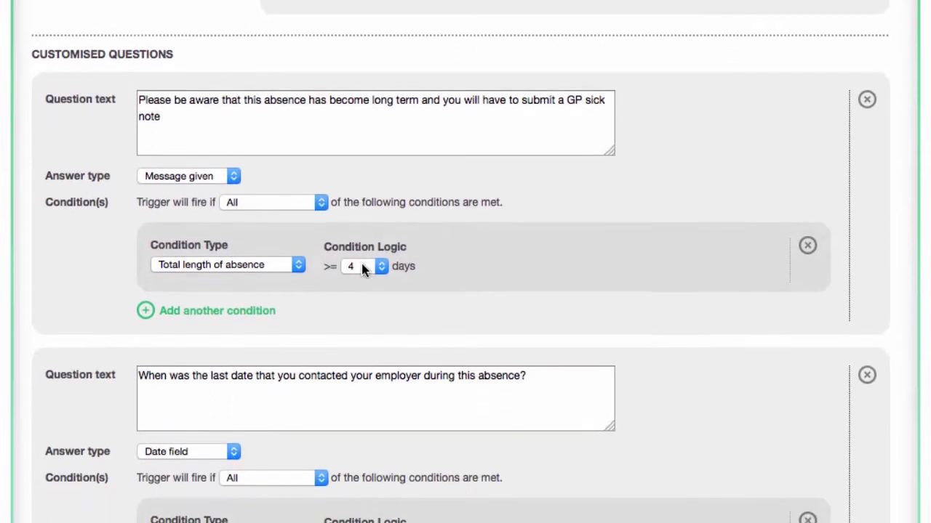
pyautogui.scroll(-2, 362, 269)
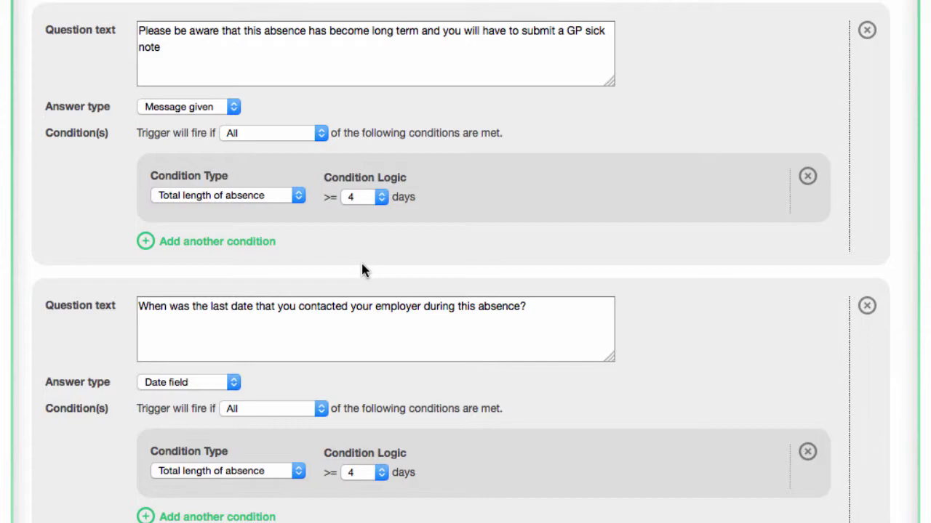
pyautogui.scroll(-1, 364, 271)
pyautogui.scroll(-15, 362, 269)
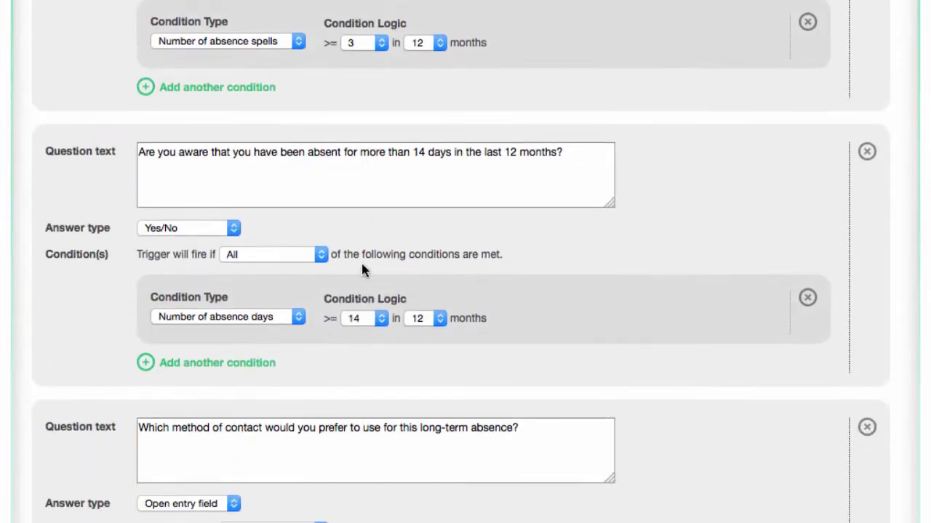
pyautogui.scroll(-10, 361, 267)
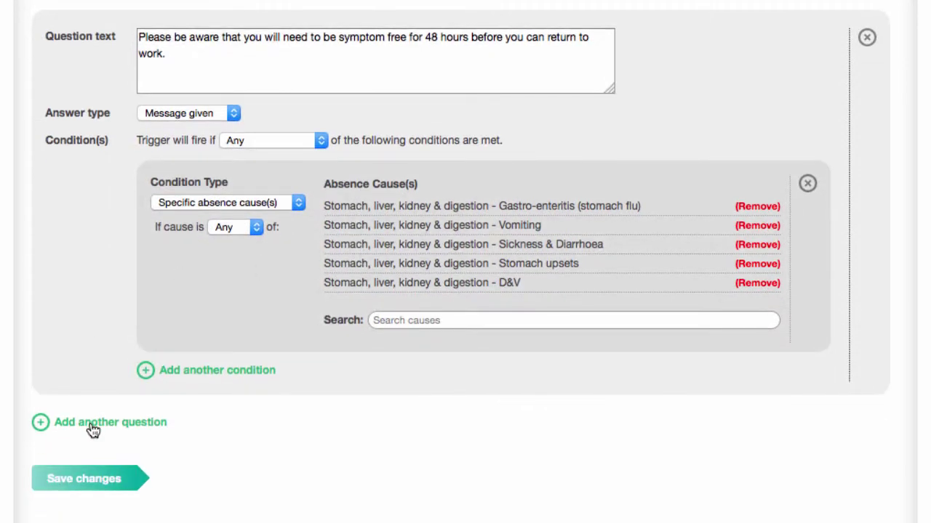
# Add a customised question reading "Why are you absent so often?" with the answer type Open entry field.
pyautogui.click(93, 430)
pyautogui.write('Why a')
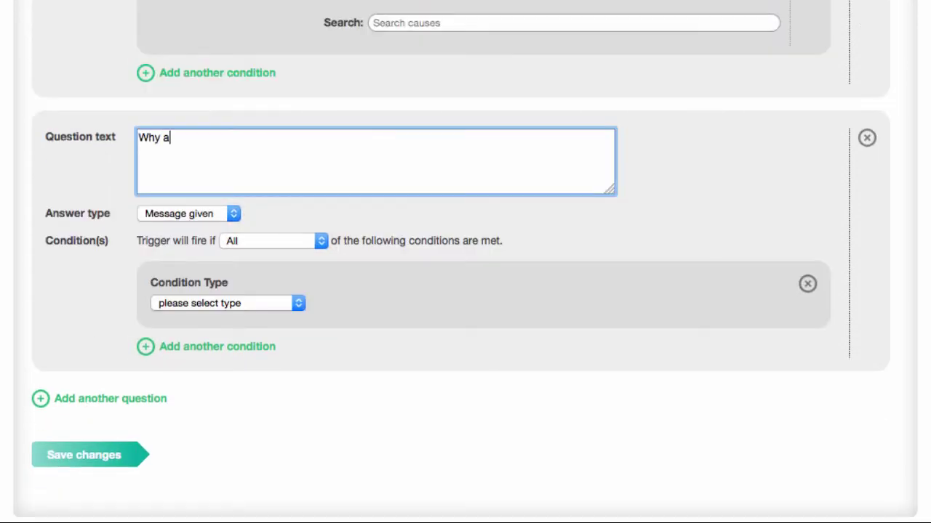
pyautogui.write('re you absent ')
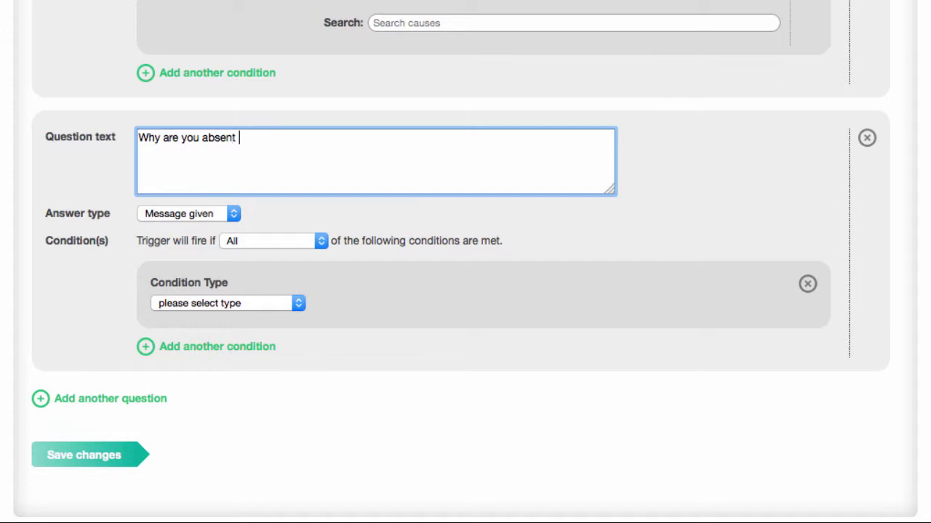
pyautogui.write('so often?')
pyautogui.click(234, 215)
pyautogui.click(214, 257)
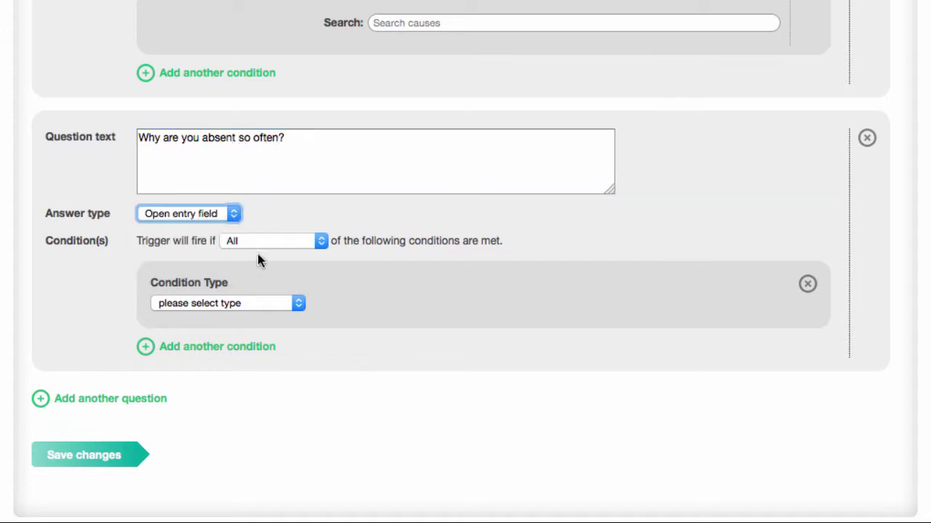
# Set the new question's condition to Number of absence spells with a threshold of at least 5.
pyautogui.click(283, 304)
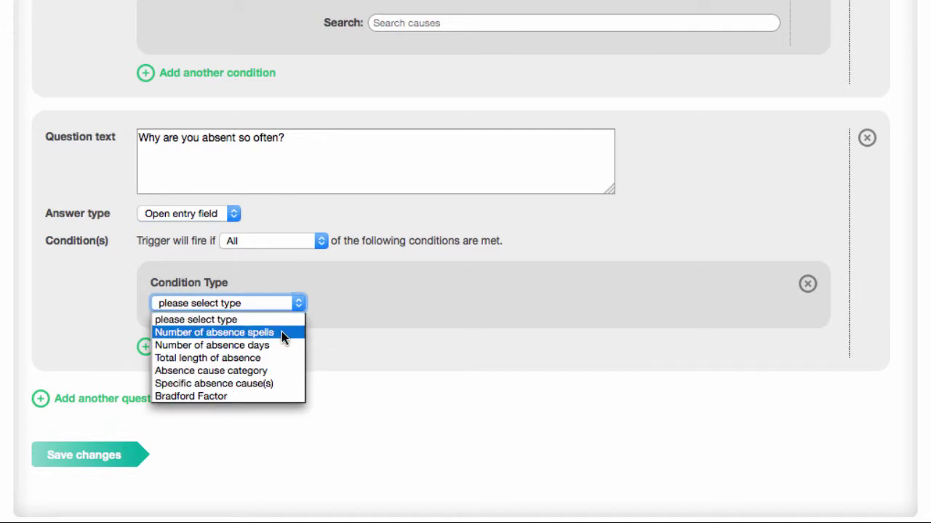
pyautogui.click(281, 332)
pyautogui.click(369, 307)
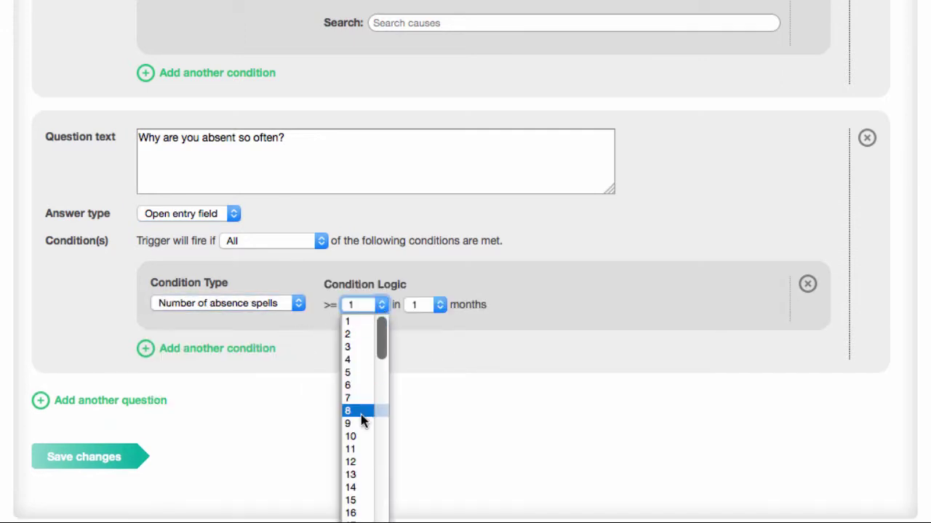
pyautogui.click(361, 373)
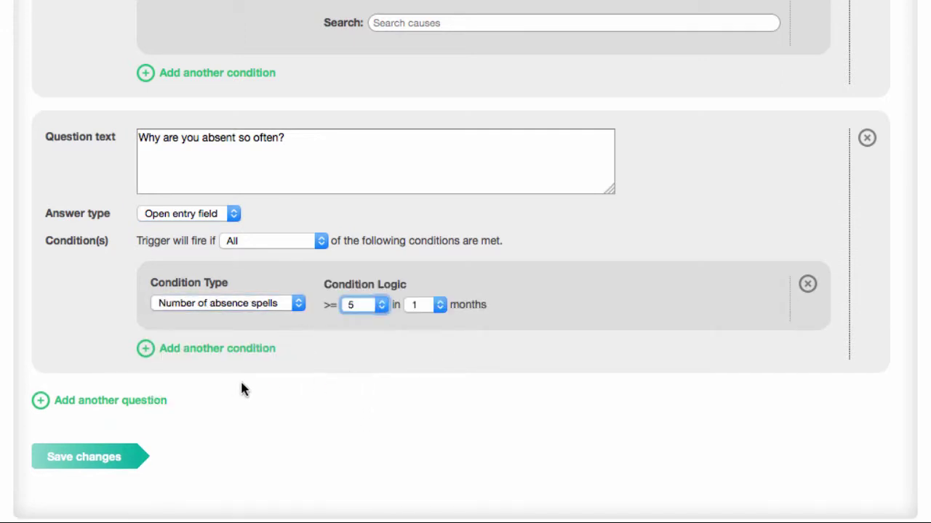
# Save the call script changes and check the new absence question among the custom messages in the company preferences.
pyautogui.click(102, 471)
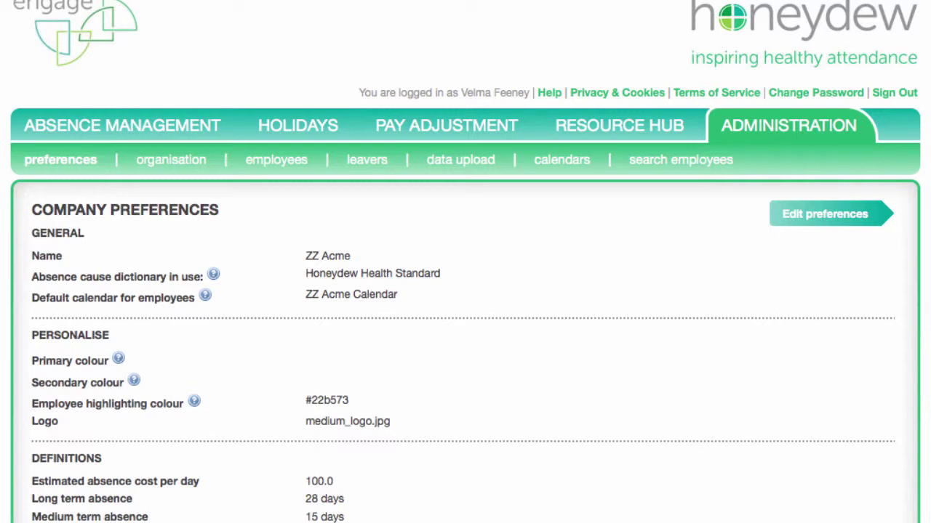
pyautogui.scroll(-15, 466, 262)
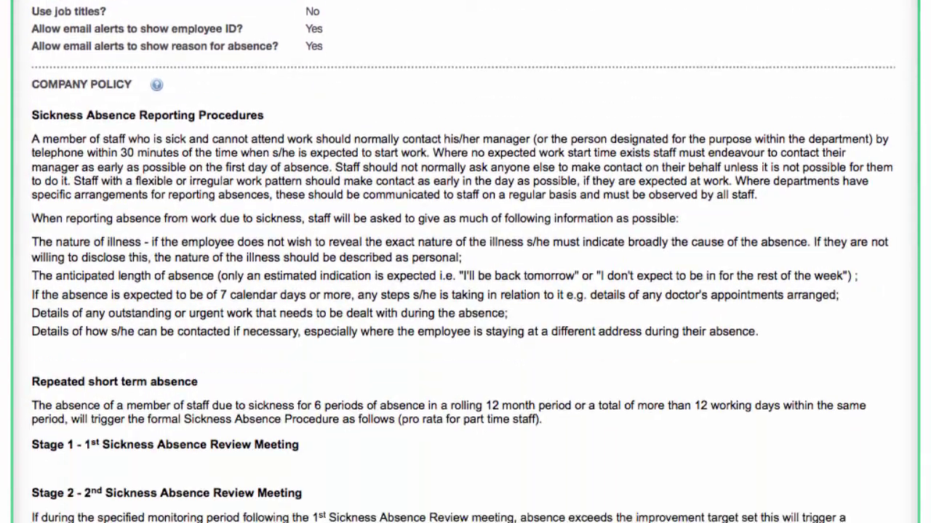
pyautogui.scroll(-15, 465, 262)
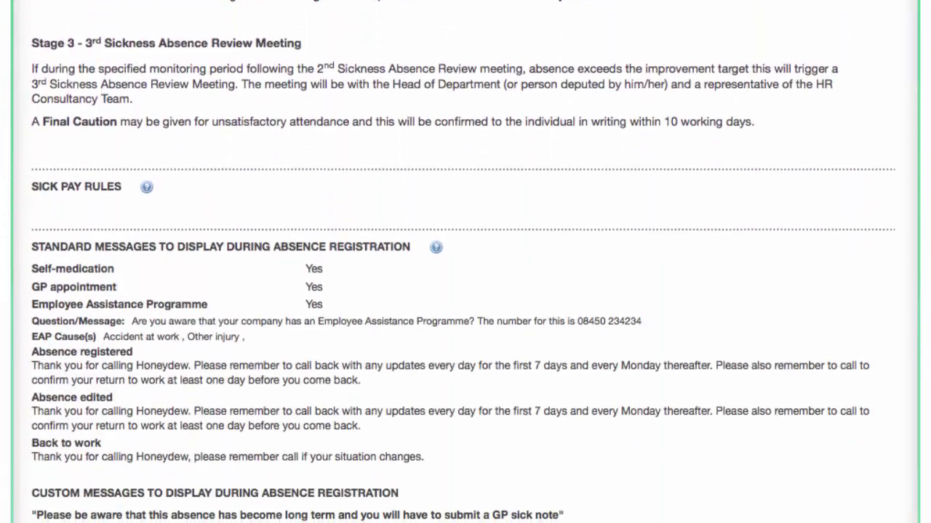
pyautogui.scroll(-15, 465, 262)
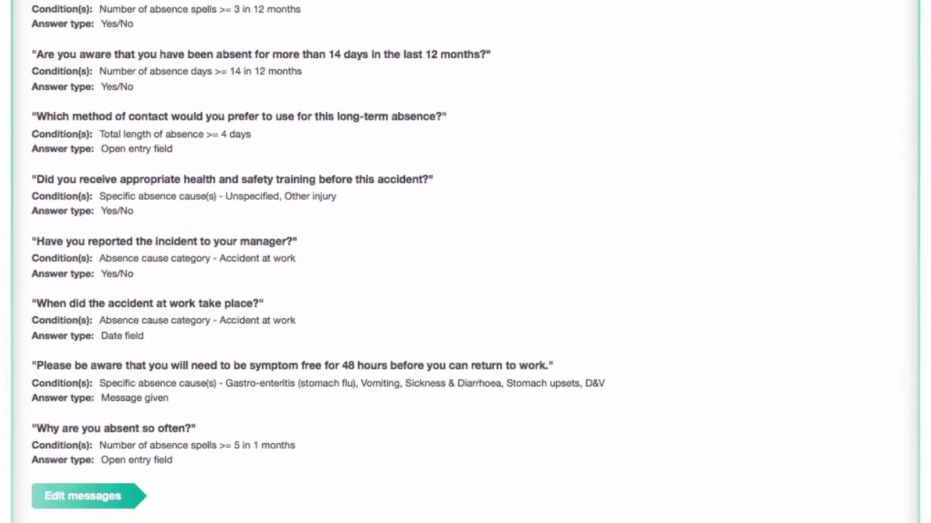
# Review the pre-defined and custom settings for notifications and tasks, including each trigger's definition, related tasks and recipients.
pyautogui.scroll(-15, 465, 262)
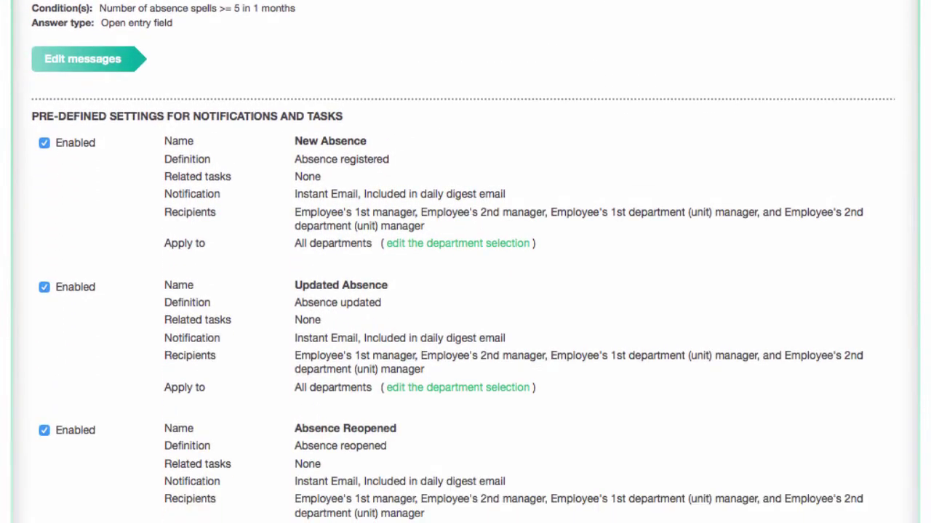
pyautogui.scroll(-2, 465, 262)
pyautogui.moveTo(31, 11); pyautogui.dragTo(340, 19)
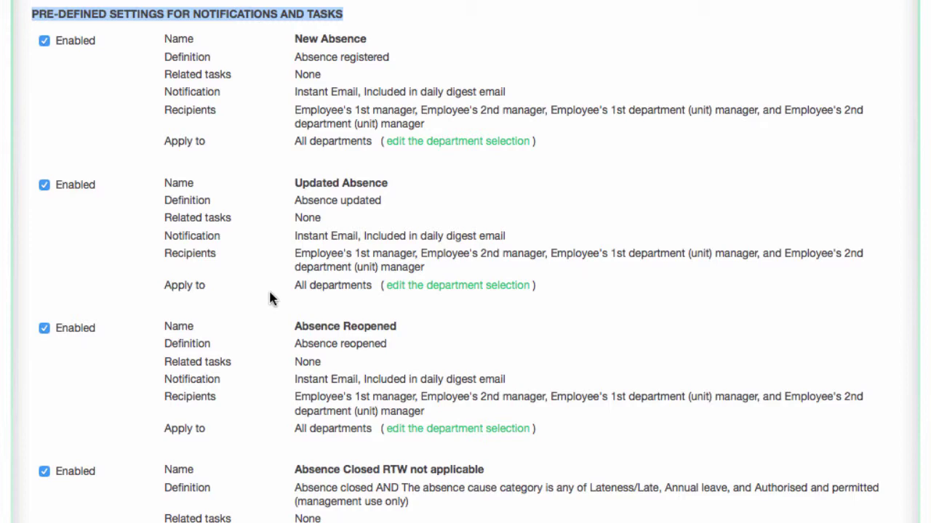
pyautogui.scroll(-10, 269, 298)
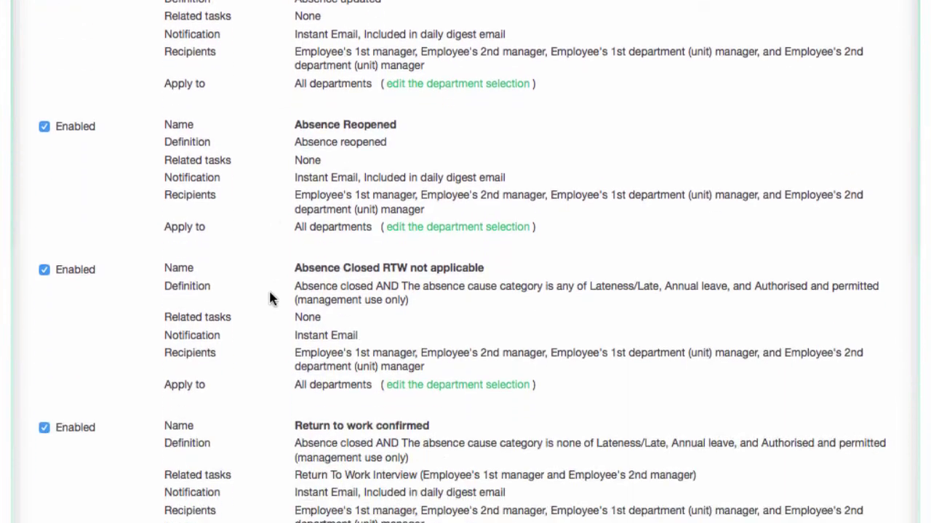
pyautogui.scroll(-15, 269, 298)
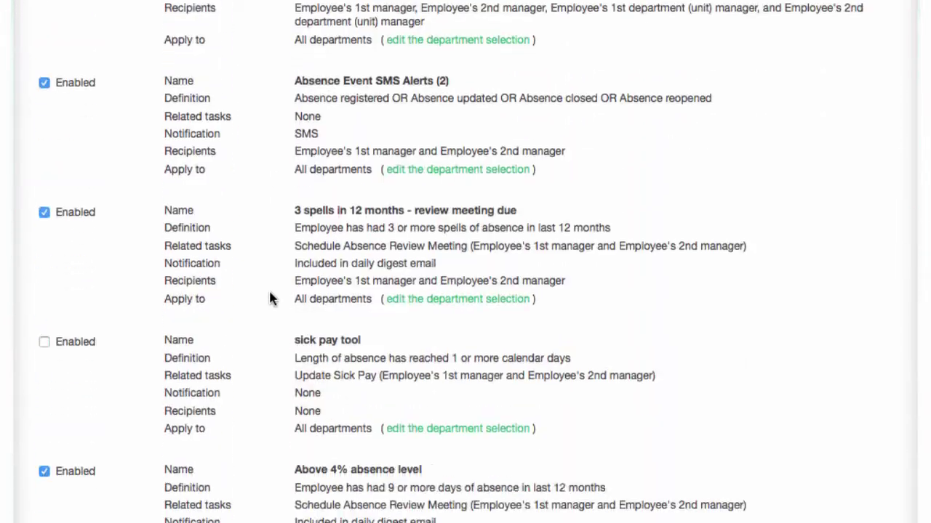
pyautogui.scroll(-2, 269, 298)
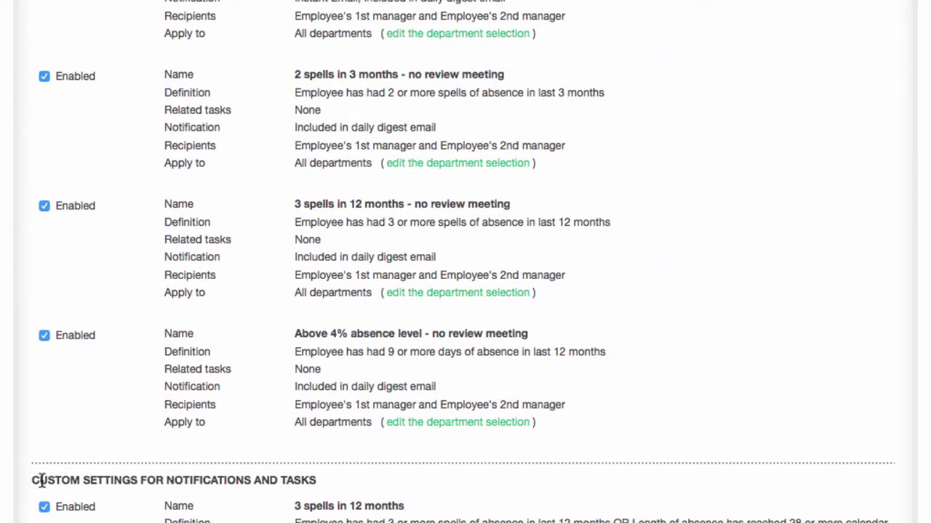
pyautogui.moveTo(32, 481); pyautogui.dragTo(311, 487)
pyautogui.click(318, 491)
pyautogui.scroll(-4, 317, 390)
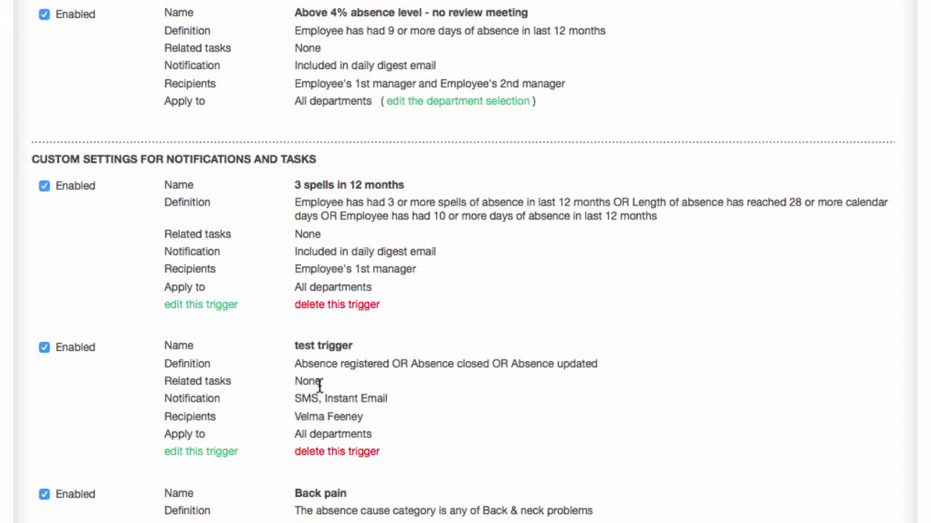
pyautogui.scroll(-6, 318, 385)
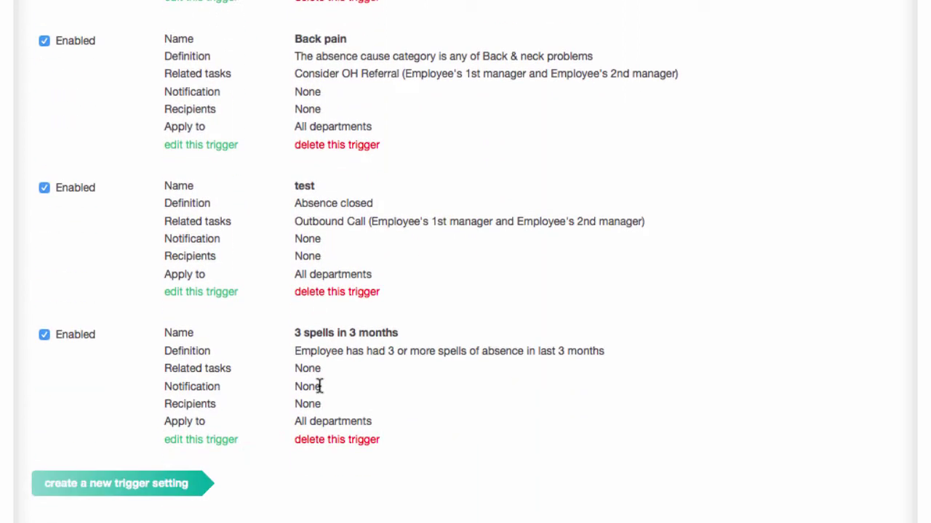
# Create a new trigger setting named "Stress 7 days" that fires if All of its conditions are met.
pyautogui.click(140, 486)
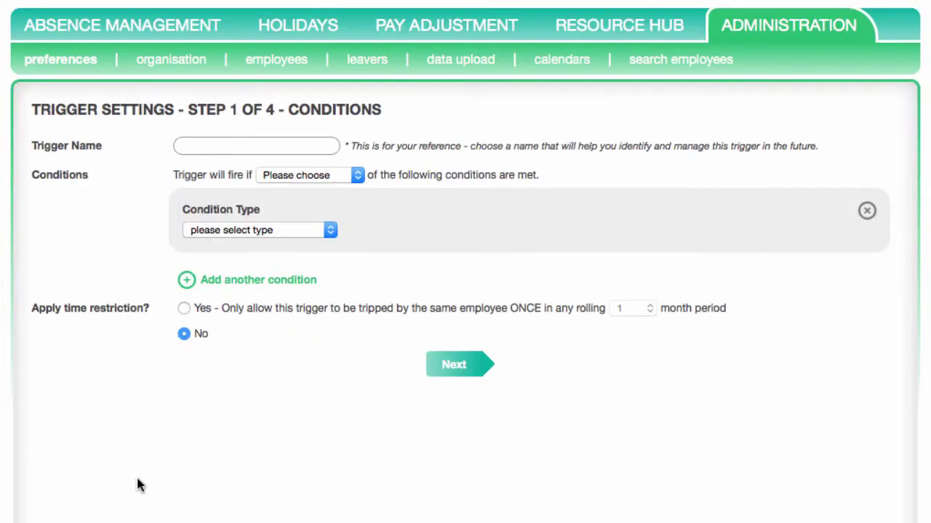
pyautogui.click(194, 147)
pyautogui.write('Stress 7 days')
pyautogui.click(347, 176)
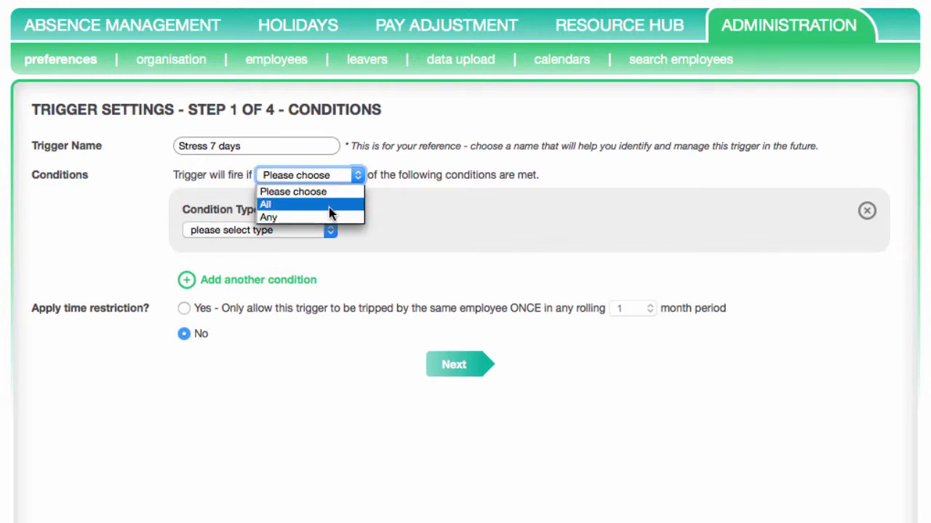
pyautogui.click(329, 205)
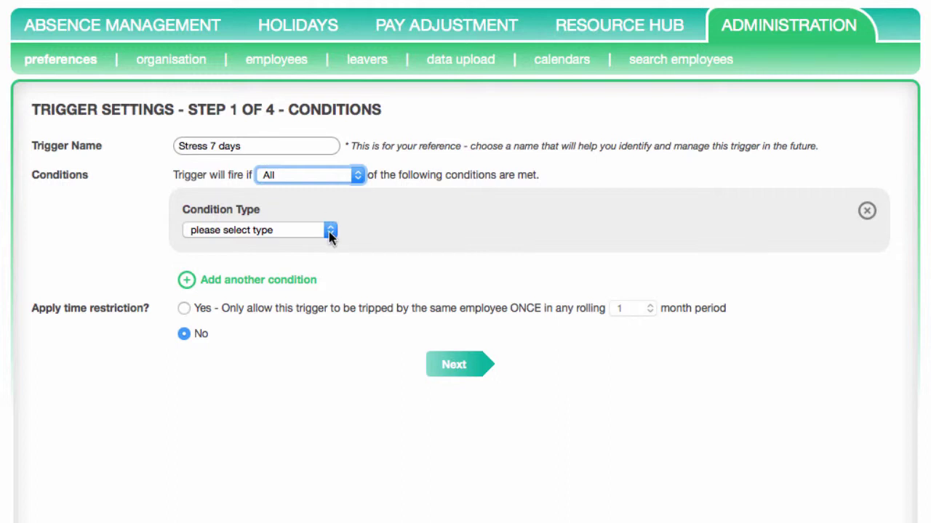
# Set the first condition to Total length of absence, reaching 7 or more calendar days.
pyautogui.click(329, 231)
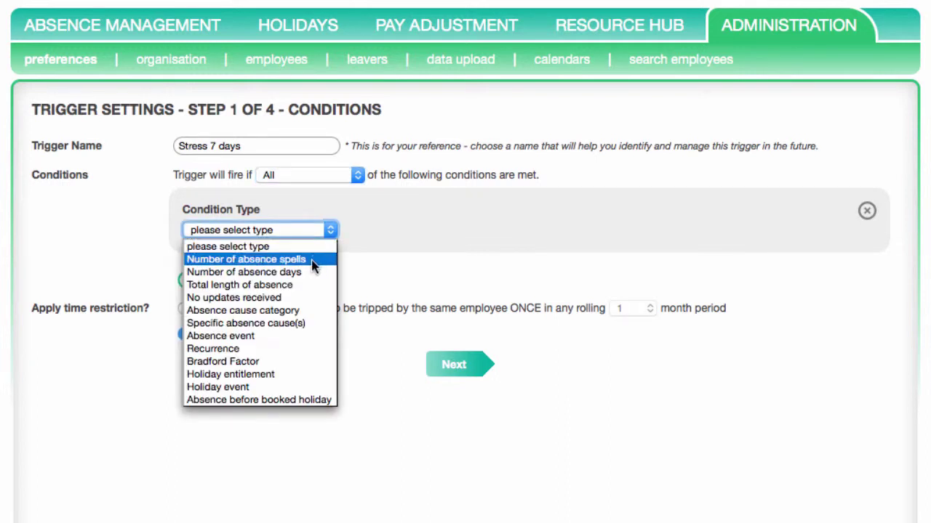
pyautogui.click(306, 287)
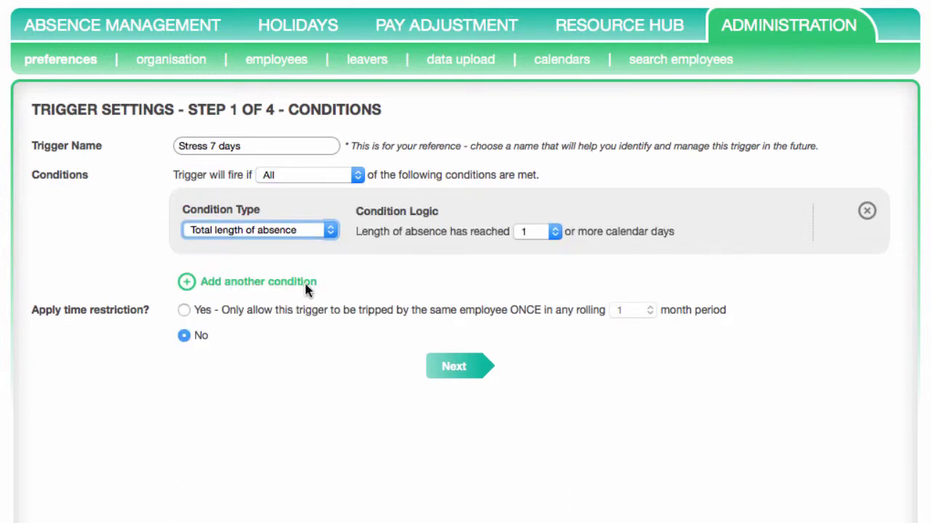
pyautogui.click(553, 231)
pyautogui.click(535, 323)
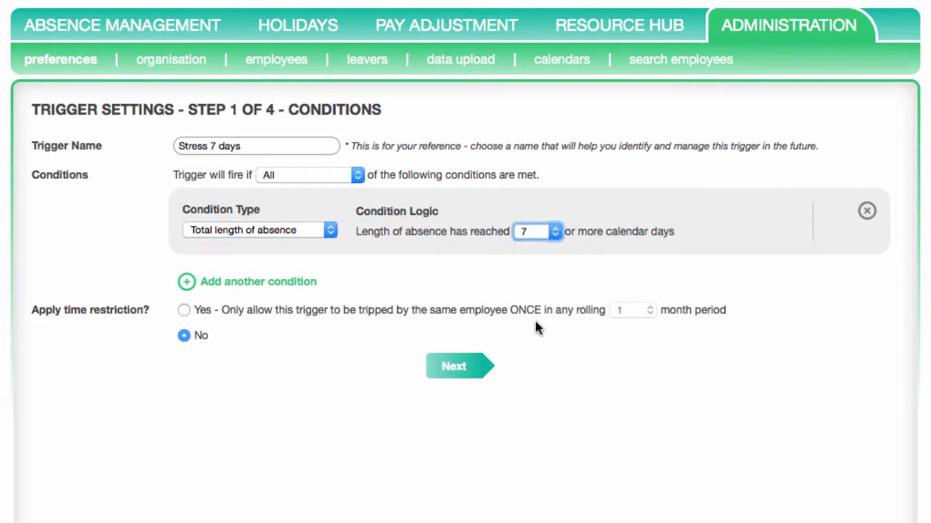
# Add a second condition of type Specific absence cause(s), search for "depress" and select Depression as a cause.
pyautogui.click(187, 282)
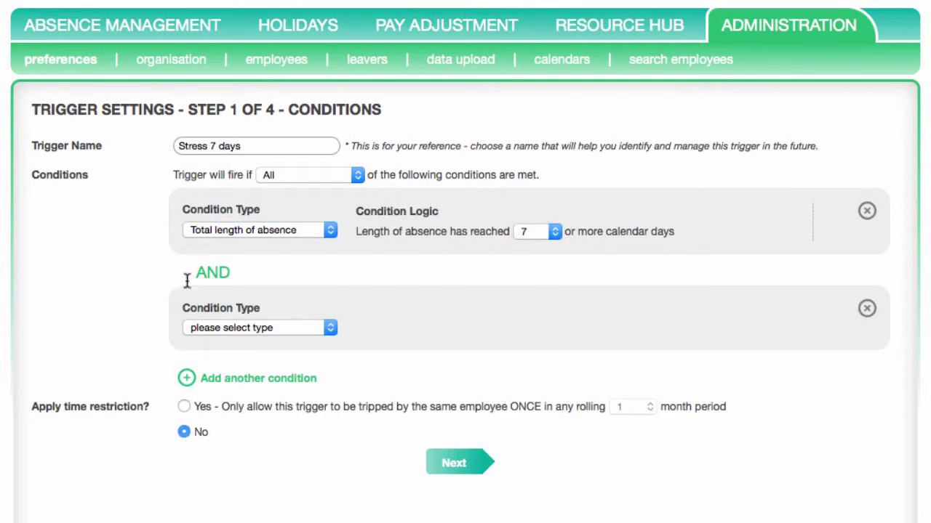
pyautogui.click(331, 328)
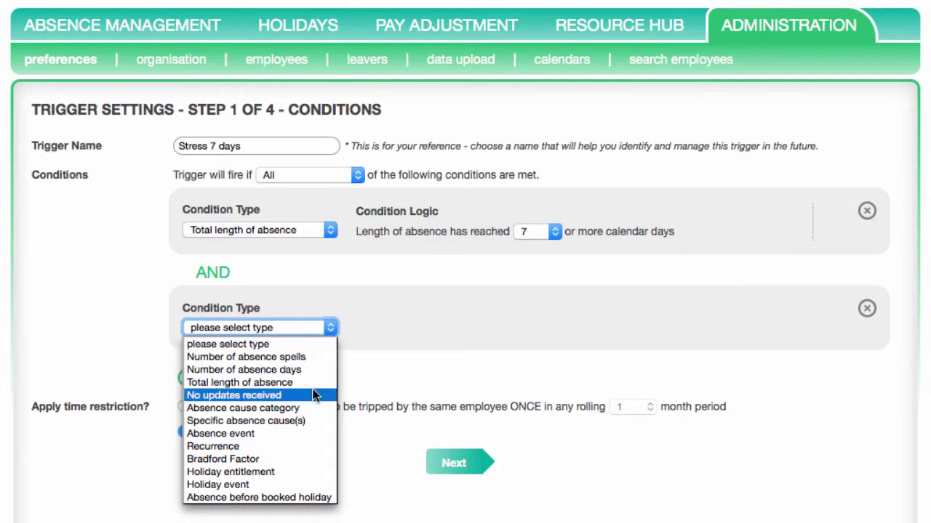
pyautogui.click(307, 421)
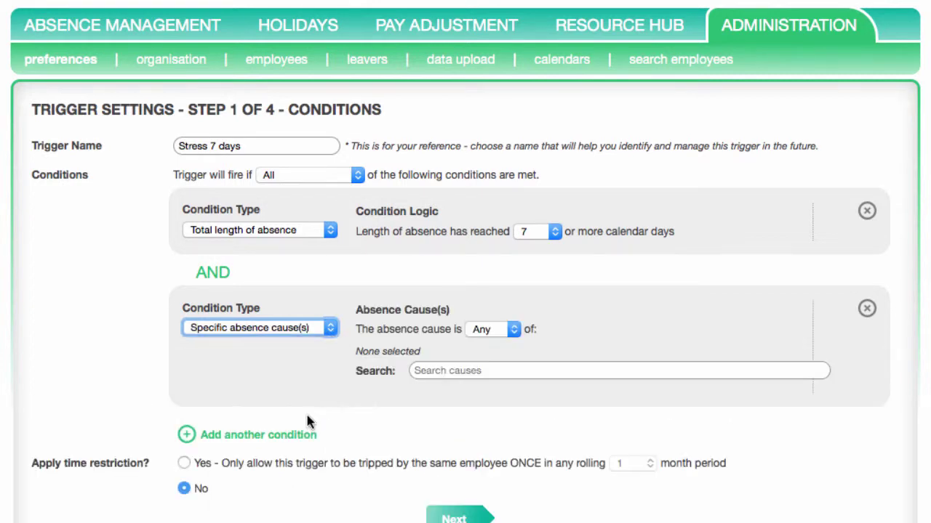
pyautogui.click(474, 372)
pyautogui.write('depress')
pyautogui.scroll(-8, 586, 458)
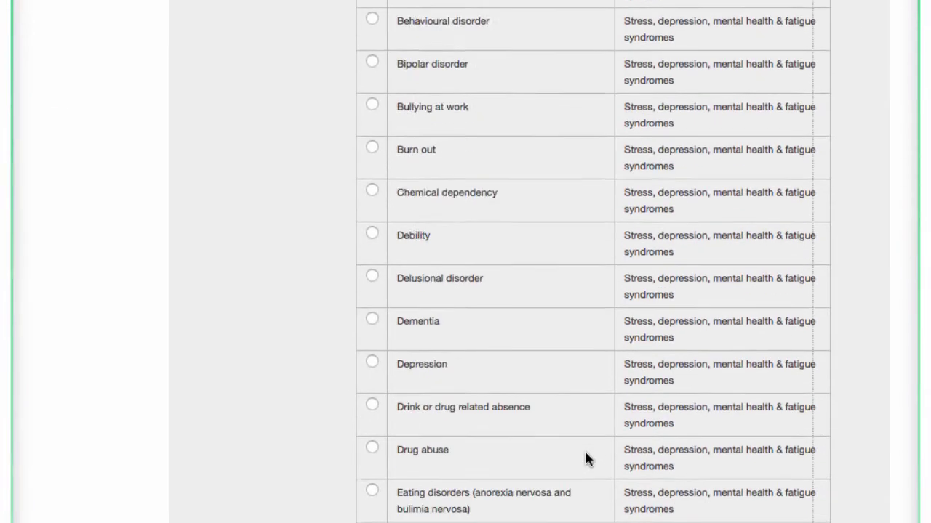
pyautogui.scroll(1, 371, 339)
pyautogui.click(371, 338)
pyautogui.scroll(10, 375, 331)
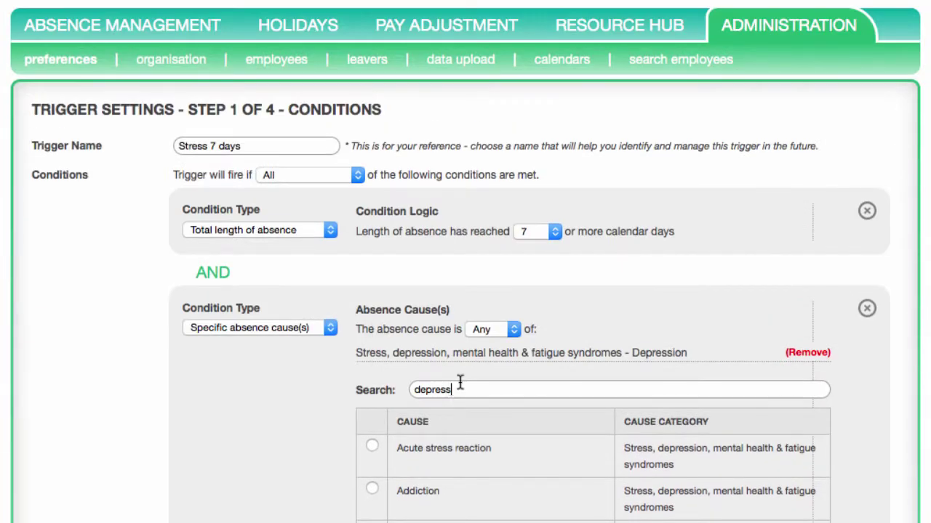
# Search the absence causes for "stress" and add Stress to the second condition.
pyautogui.doubleClick(458, 388)
pyautogui.write('stress')
pyautogui.scroll(-10, 371, 291)
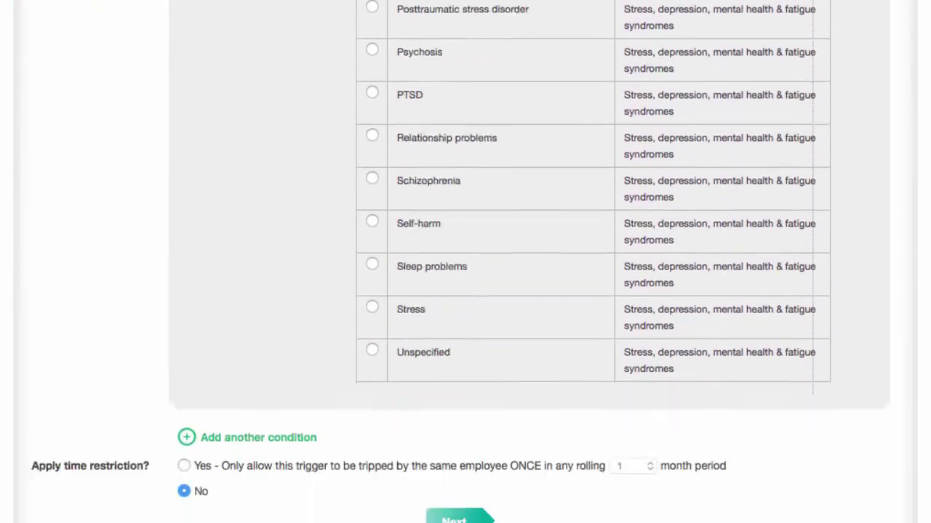
pyautogui.click(371, 268)
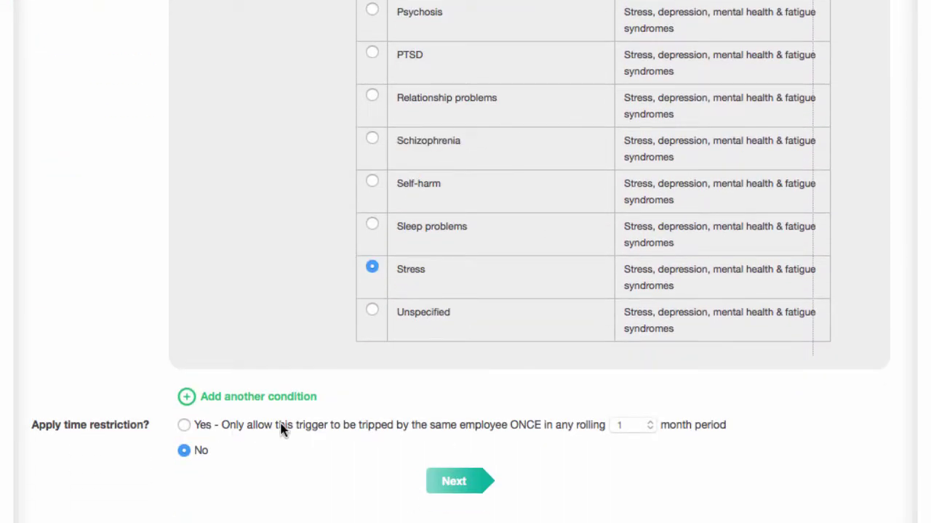
# Try out the once-per-period time restriction, set it back to No, and continue to the departments step.
pyautogui.click(182, 425)
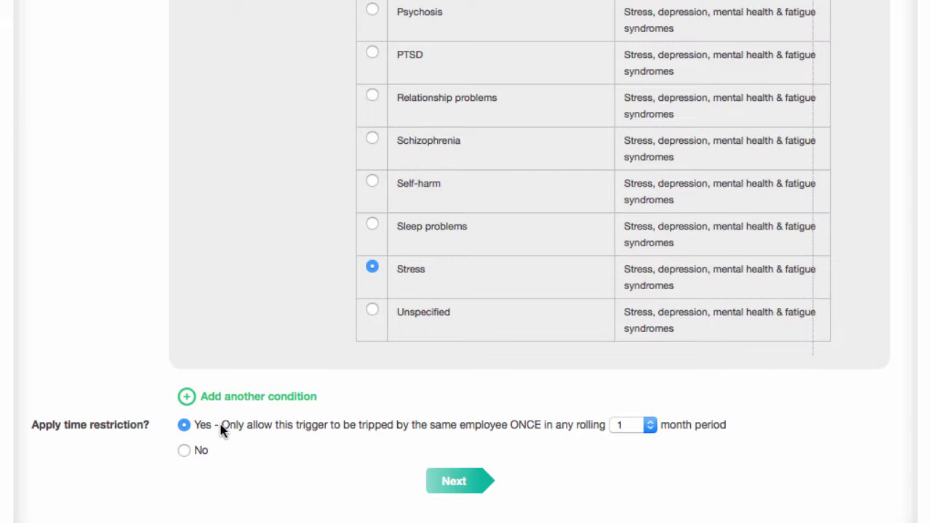
pyautogui.click(185, 451)
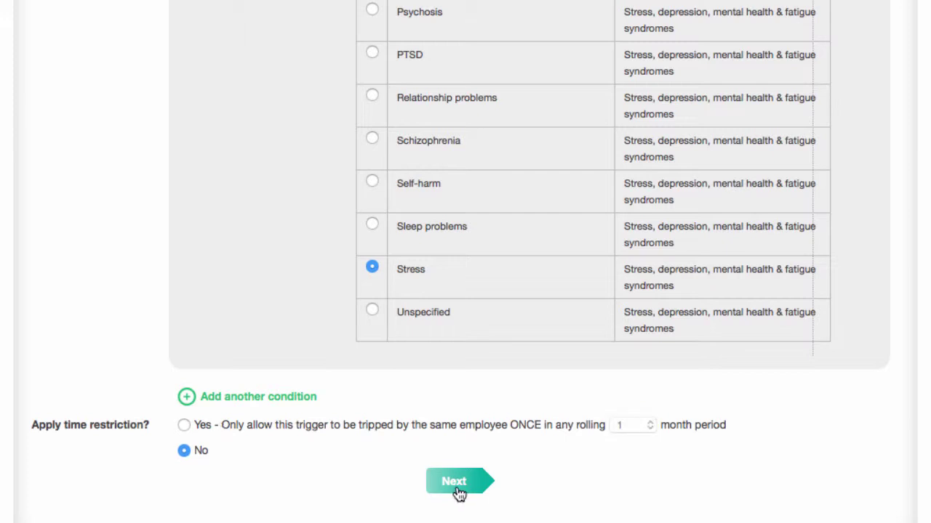
pyautogui.click(457, 488)
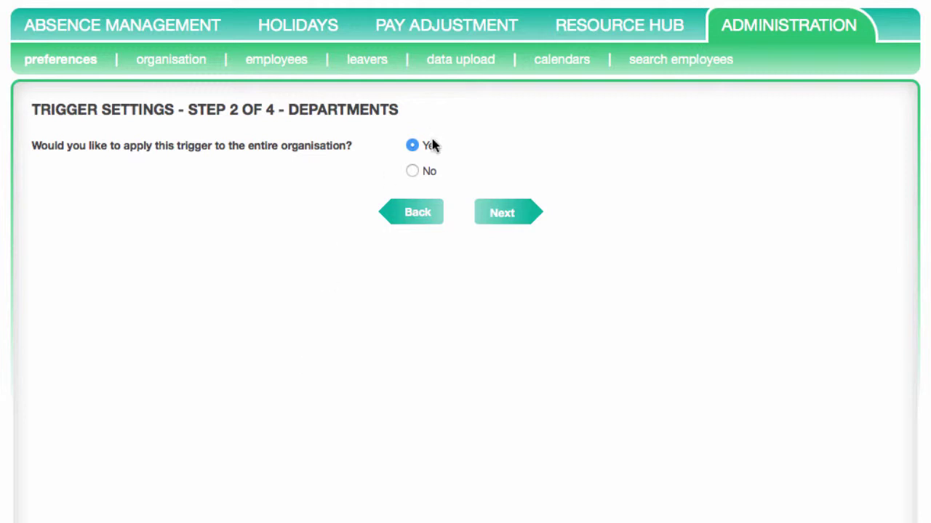
# Limit the trigger to the HR department instead of the entire organisation and continue to the tasks step.
pyautogui.click(411, 171)
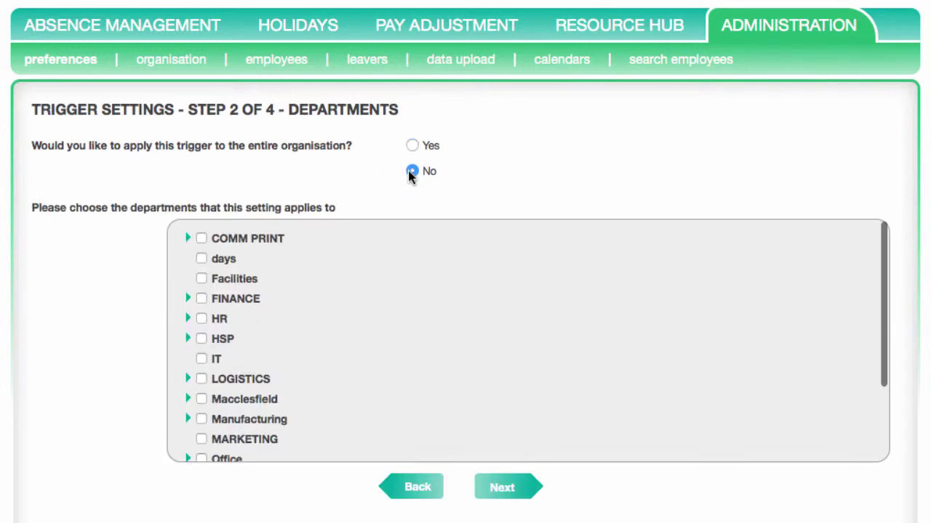
pyautogui.click(201, 319)
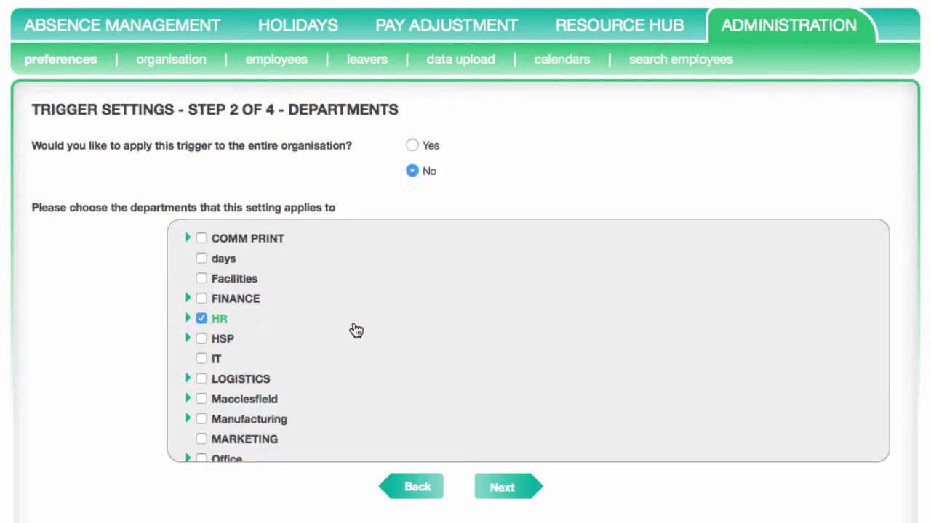
pyautogui.click(505, 497)
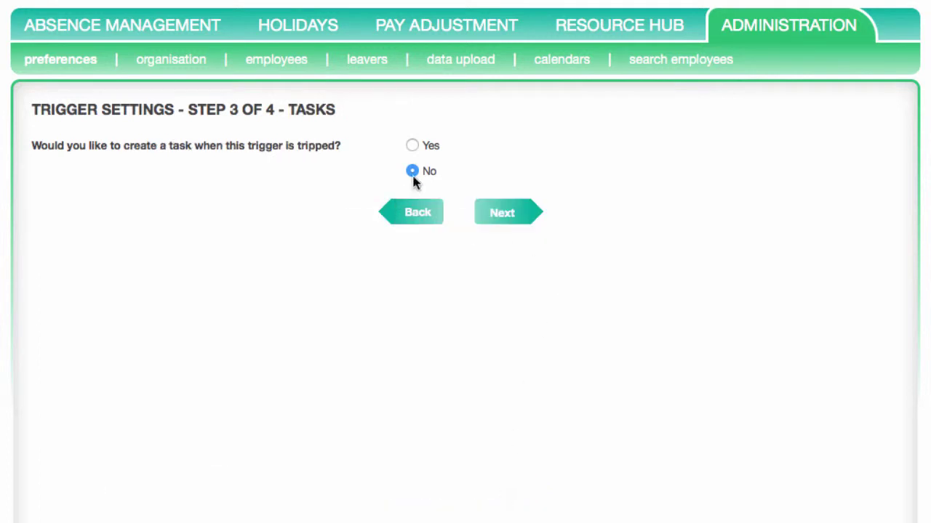
# Have the trigger create an Outbound Call task when tripped and continue to the notifications step.
pyautogui.click(412, 145)
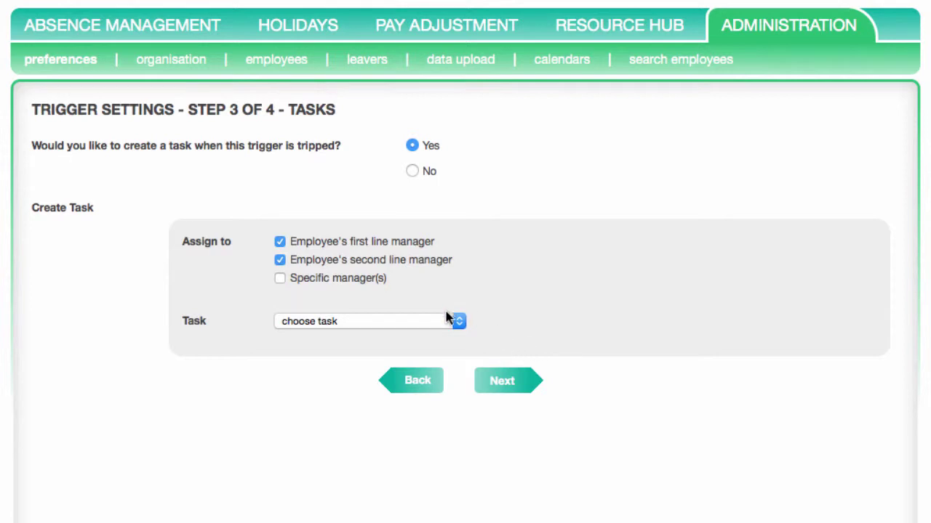
pyautogui.click(458, 326)
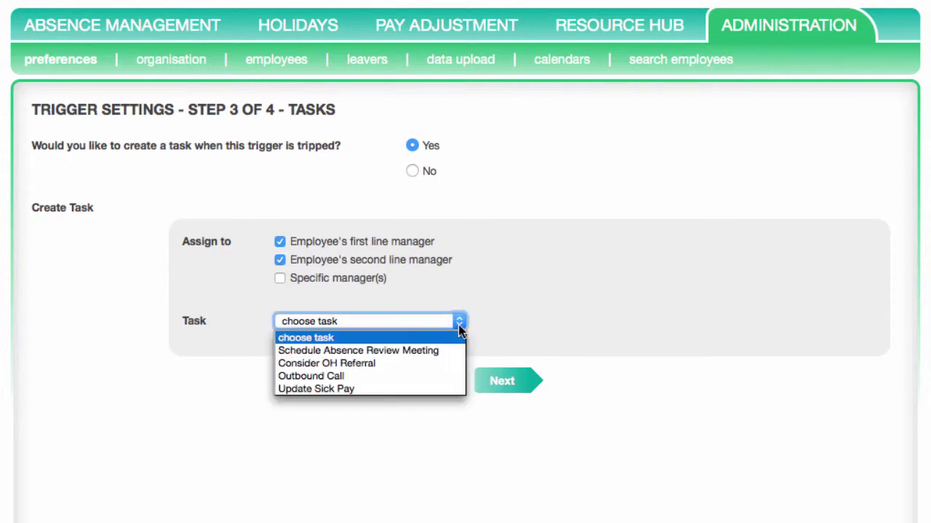
pyautogui.click(363, 376)
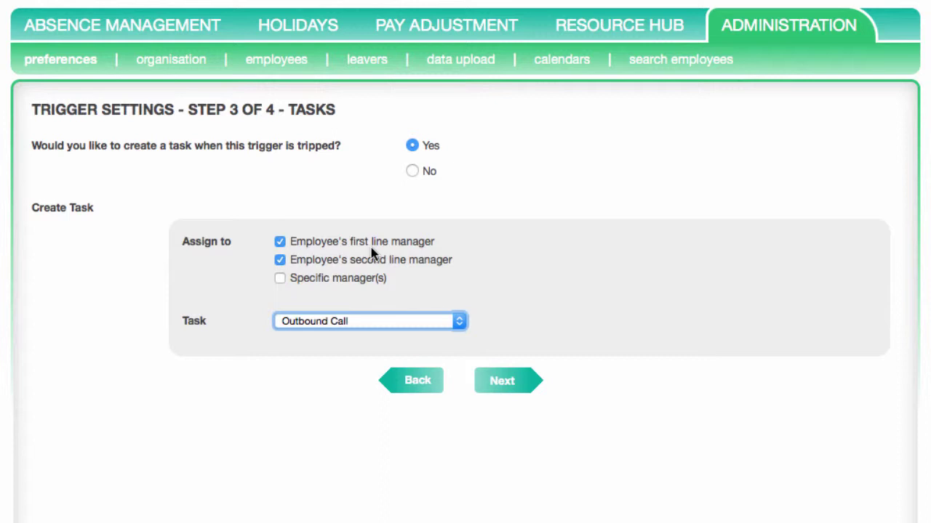
pyautogui.click(511, 385)
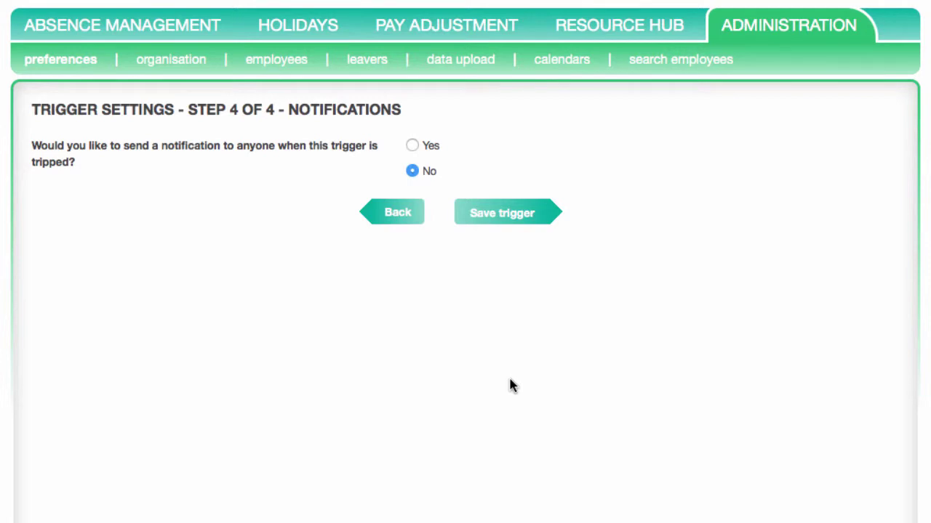
# Enable notifications for the tripped trigger, sent to the task owners and to a specific manager found by searching for the manager's first name.
pyautogui.click(411, 145)
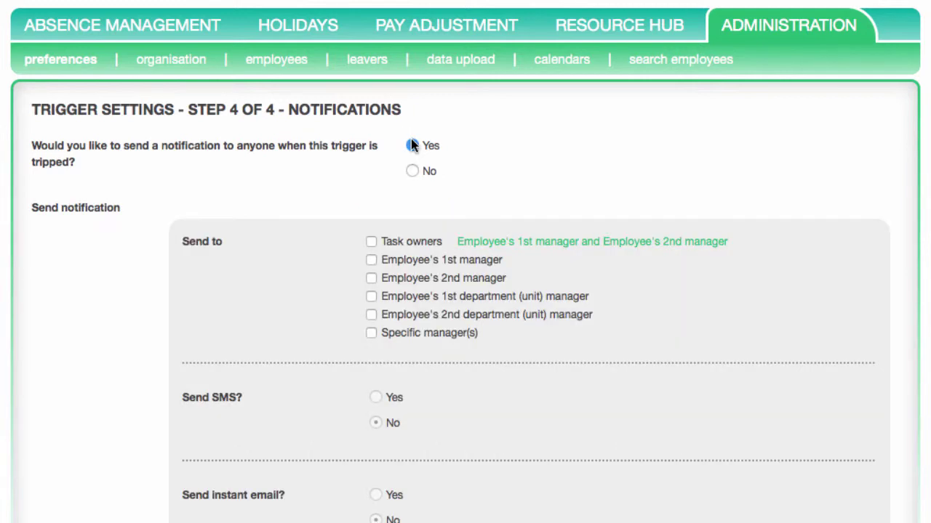
pyautogui.click(372, 242)
pyautogui.click(371, 333)
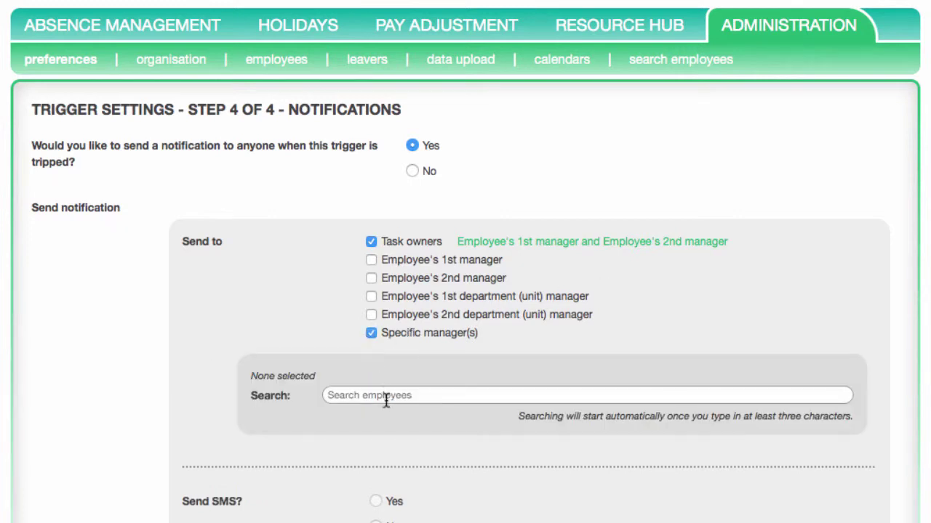
pyautogui.write('velm')
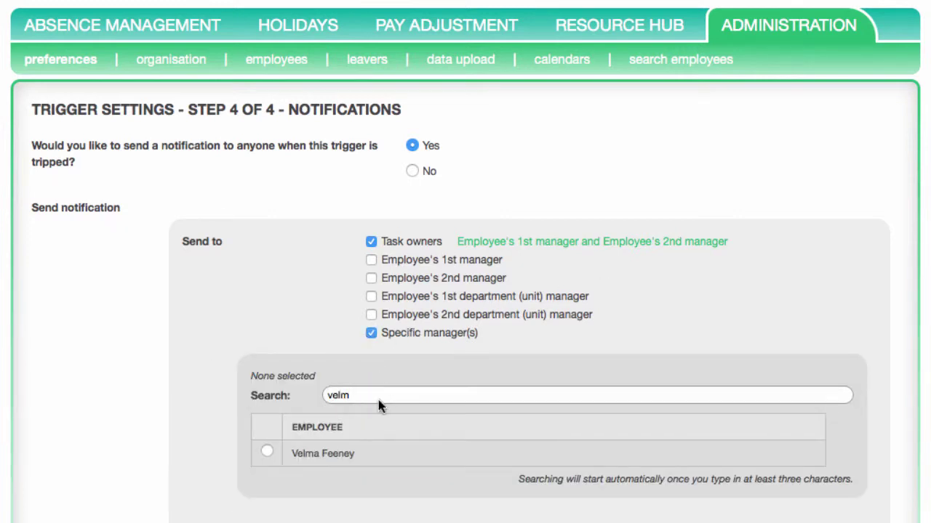
pyautogui.click(266, 452)
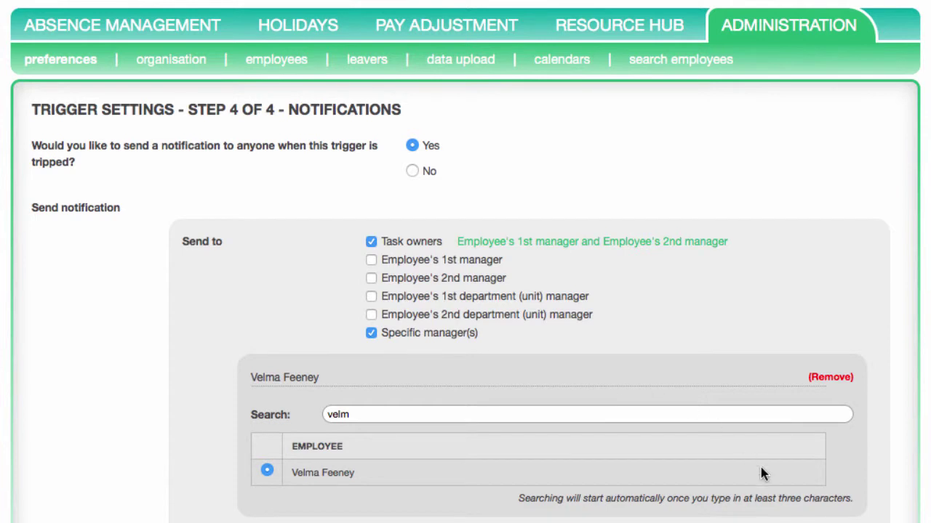
# Enter a digest message saying the employee has been absent a week or longer due to stress or depression and should be called, and save the trigger.
pyautogui.scroll(-5, 761, 473)
pyautogui.scroll(-3, 761, 473)
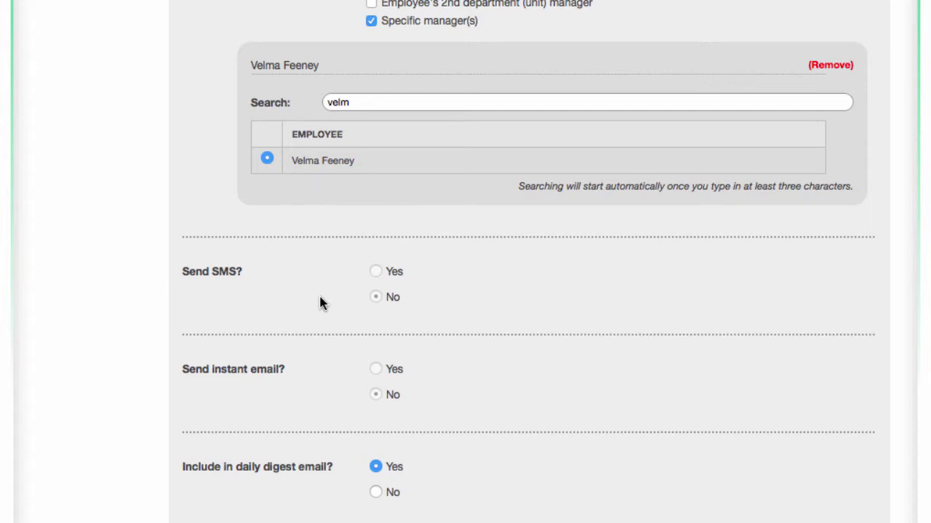
pyautogui.scroll(-4, 472, 364)
pyautogui.click(507, 418)
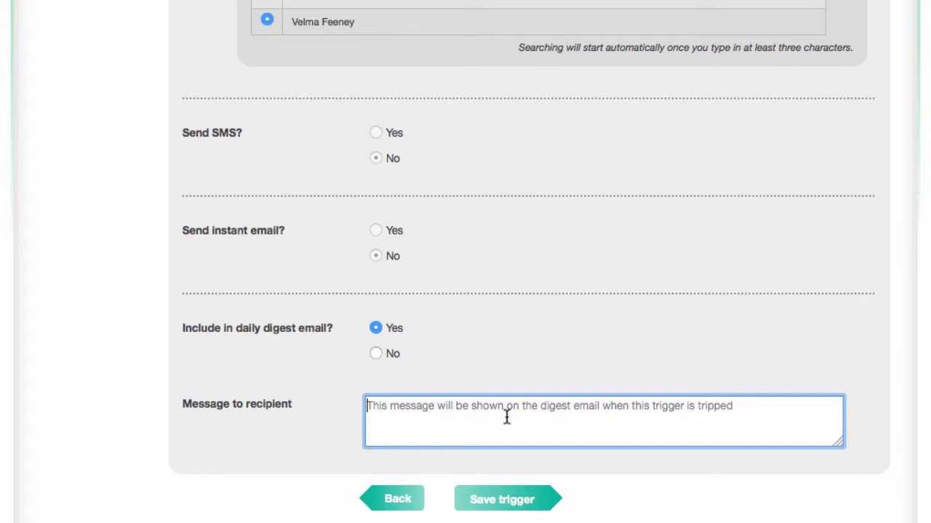
pyautogui.write('This employee ')
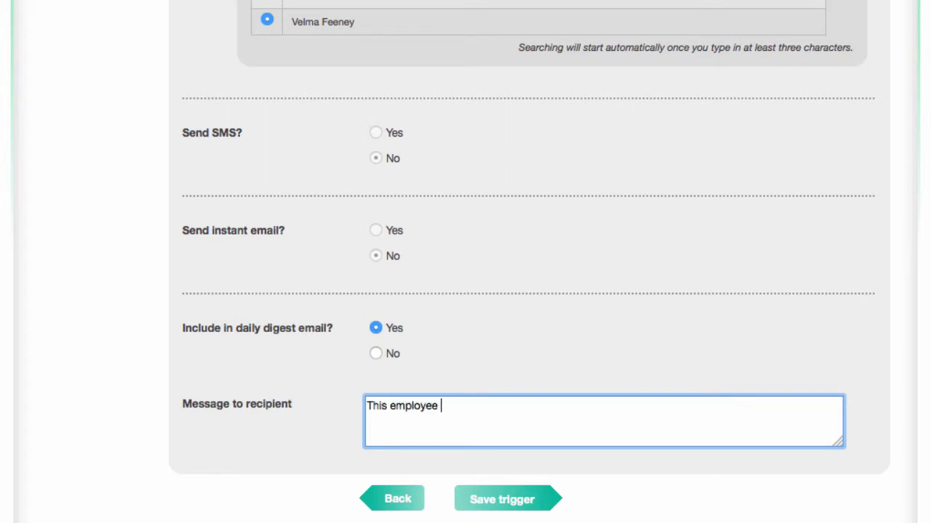
pyautogui.write('has now been absent for a week ')
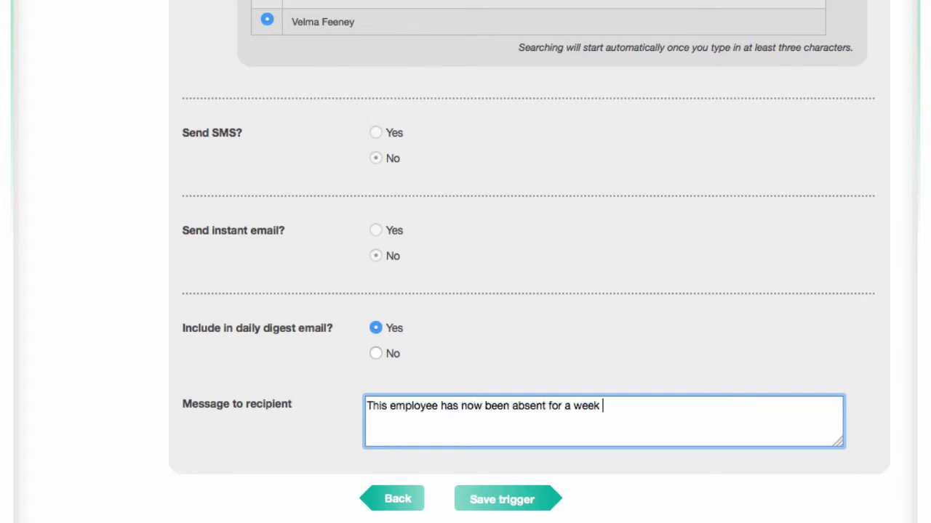
pyautogui.write('or longer due to stress or depre')
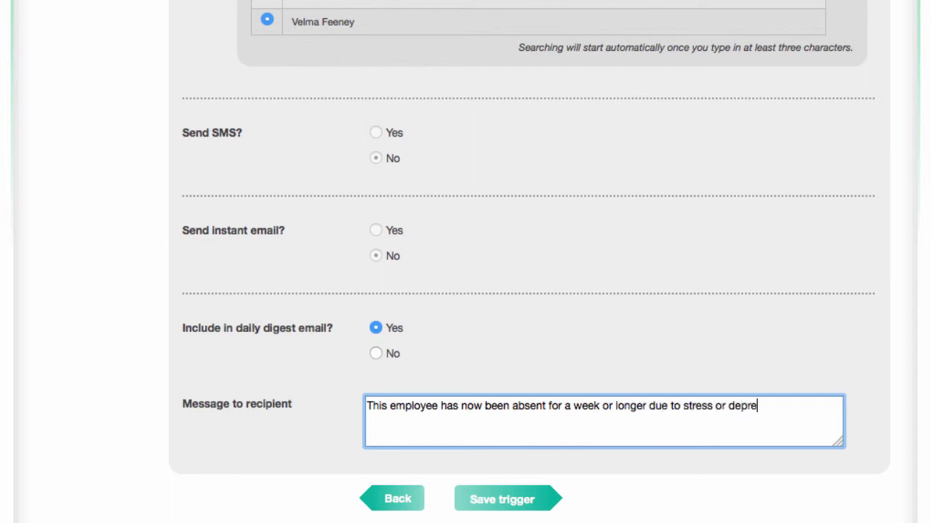
pyautogui.write('ssion. Please call the empl')
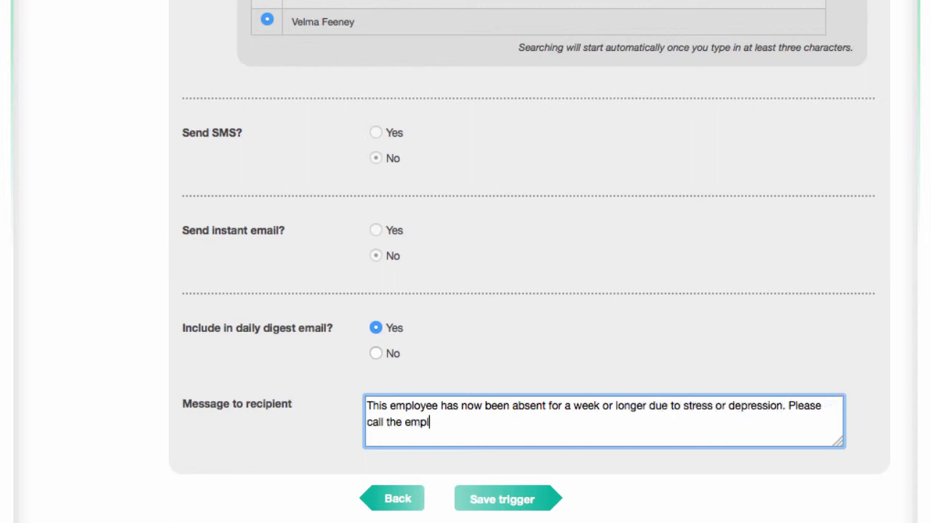
pyautogui.write('oyee to check up on how they are doing.')
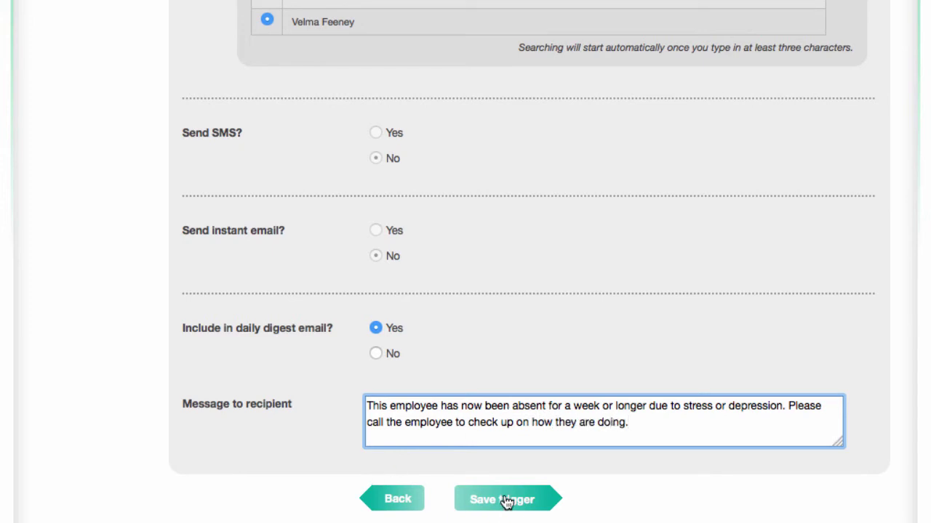
pyautogui.click(507, 500)
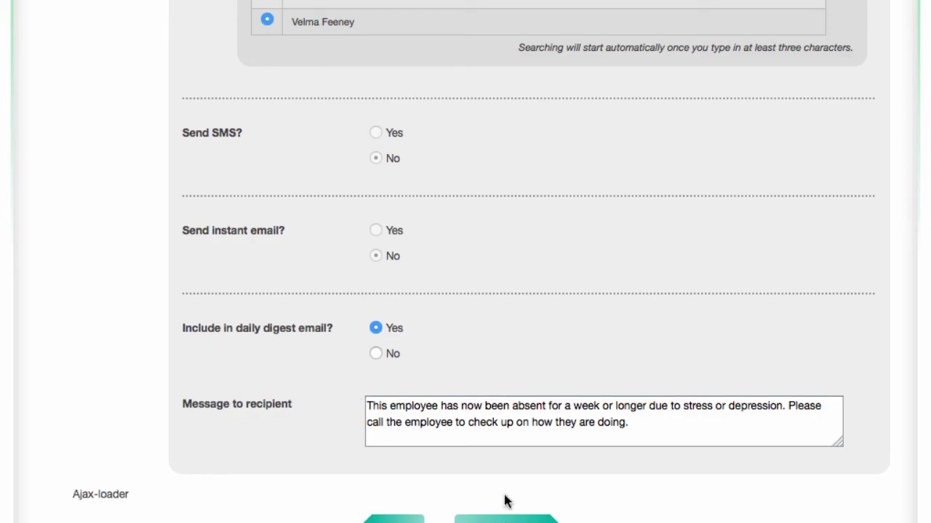